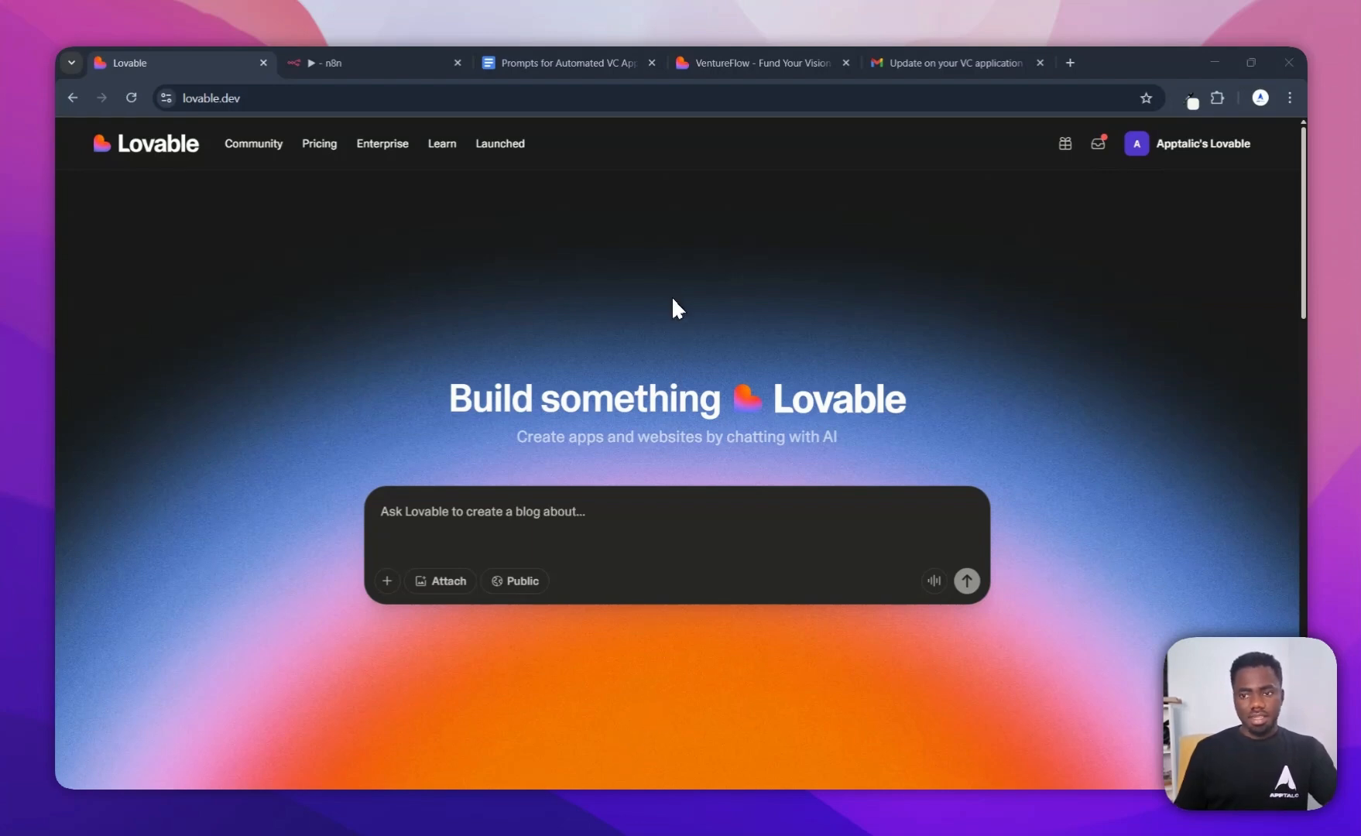
# Step: Check the remaining daily credits of the Lovable account
pyautogui.click(1163, 147)
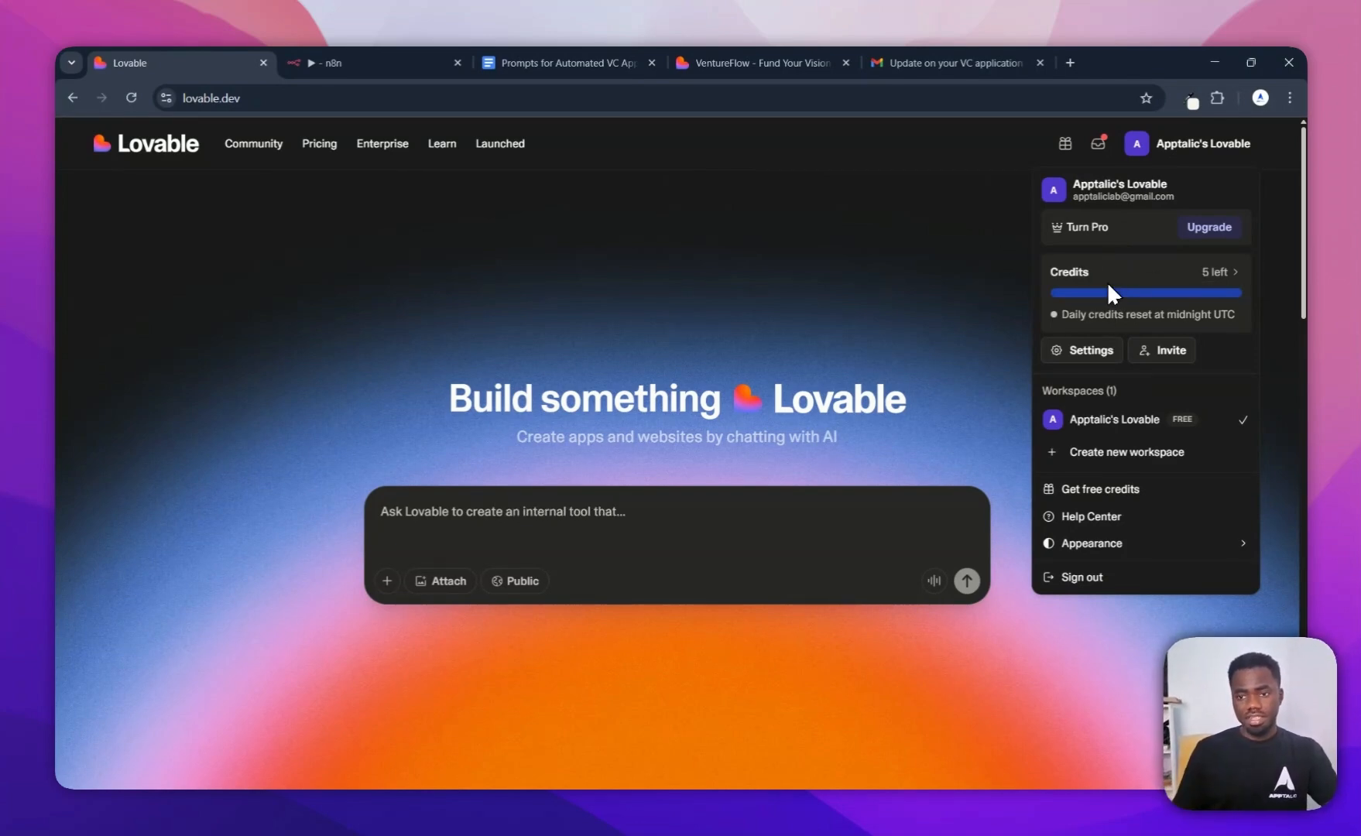
pyautogui.moveTo(1108, 286)
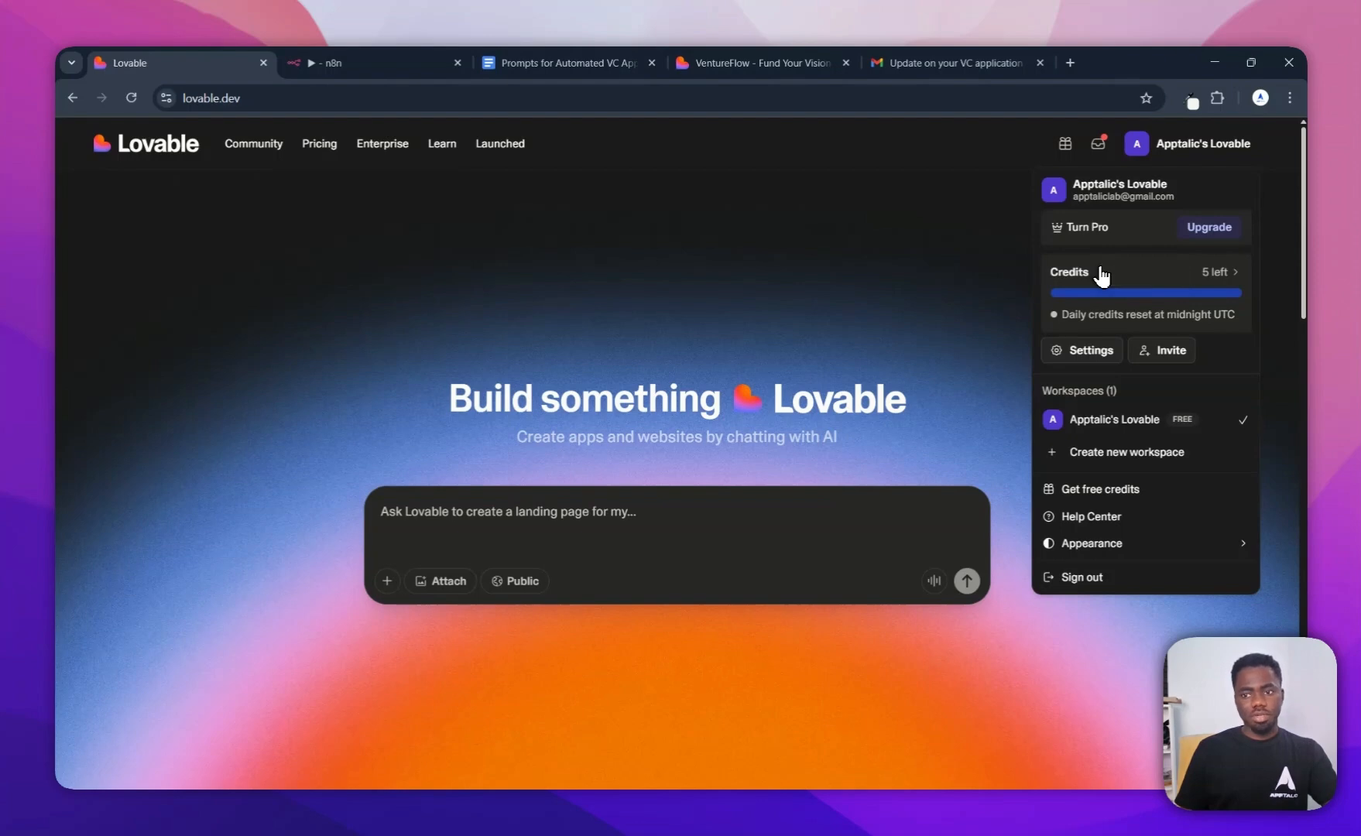
pyautogui.scroll(-5, 1114, 232)
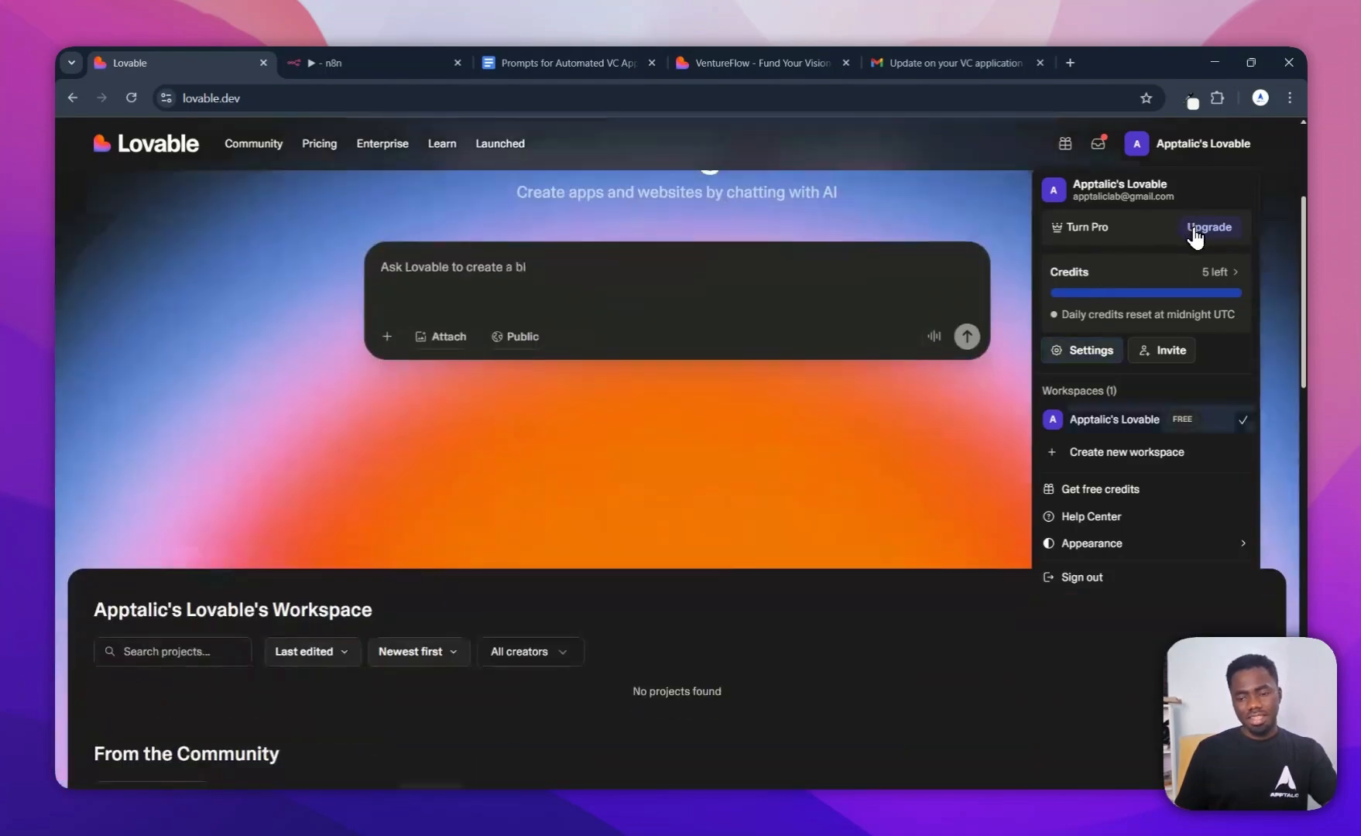
pyautogui.scroll(5, 1102, 349)
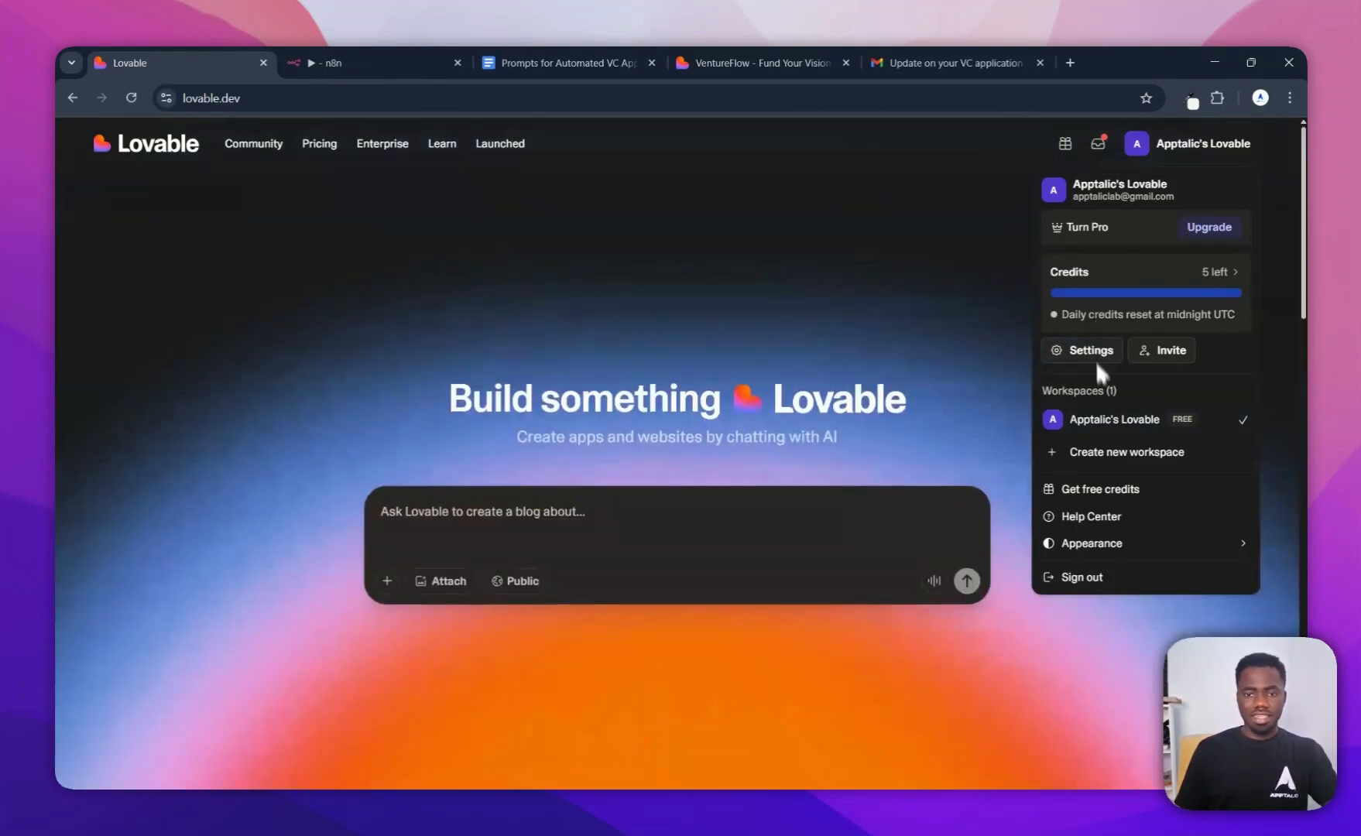
pyautogui.click(860, 336)
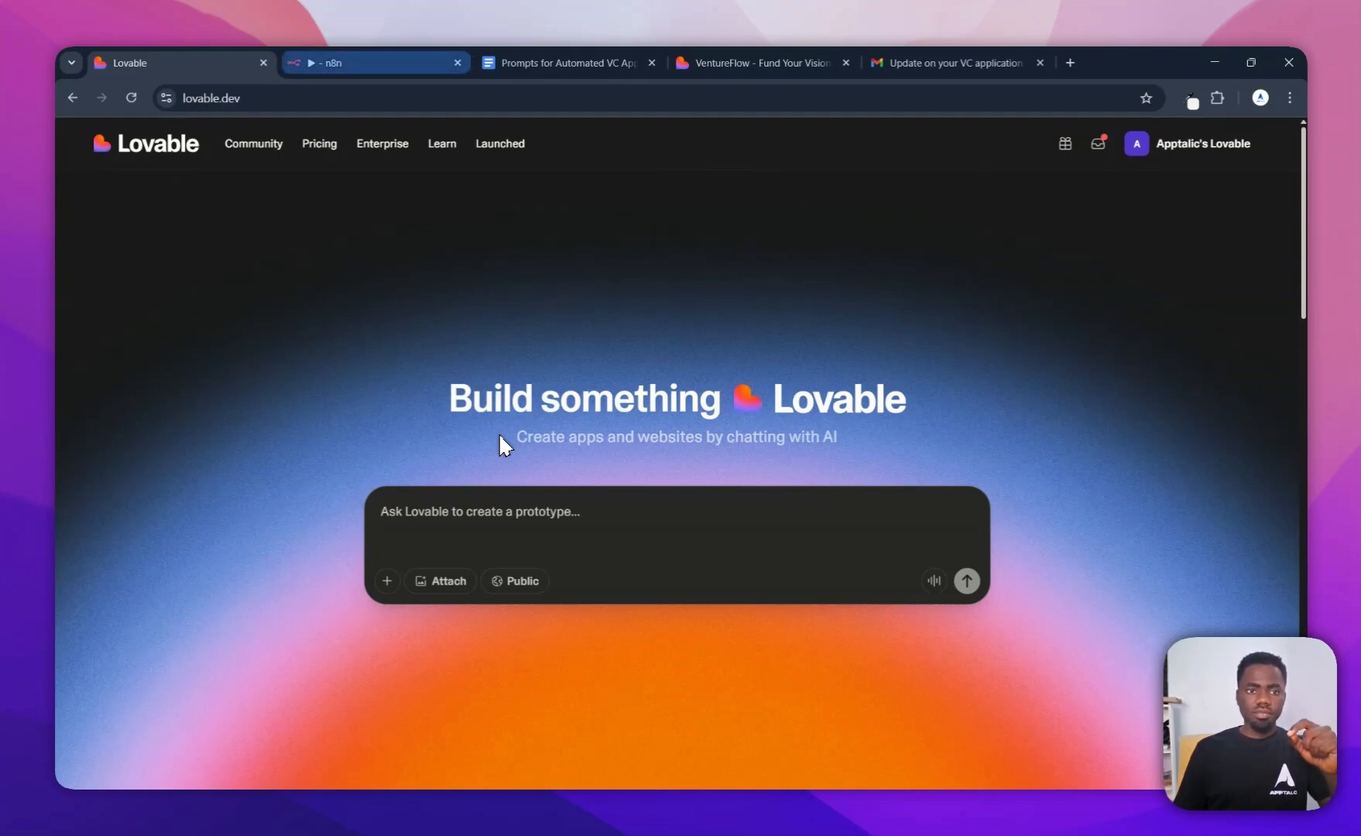
# Step: Switch to n8n and create a new workflow that starts with an On webhook call trigger
pyautogui.click(370, 63)
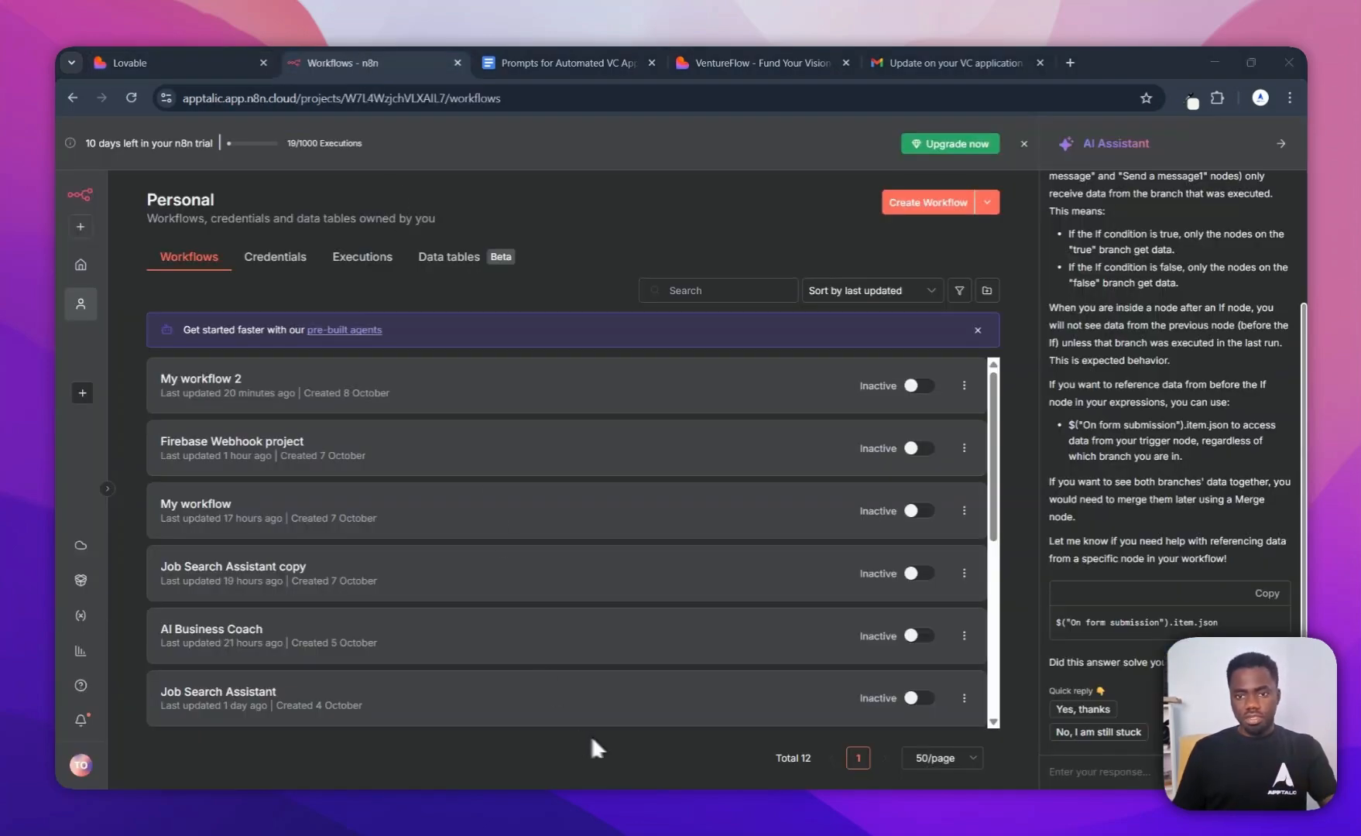
pyautogui.click(927, 203)
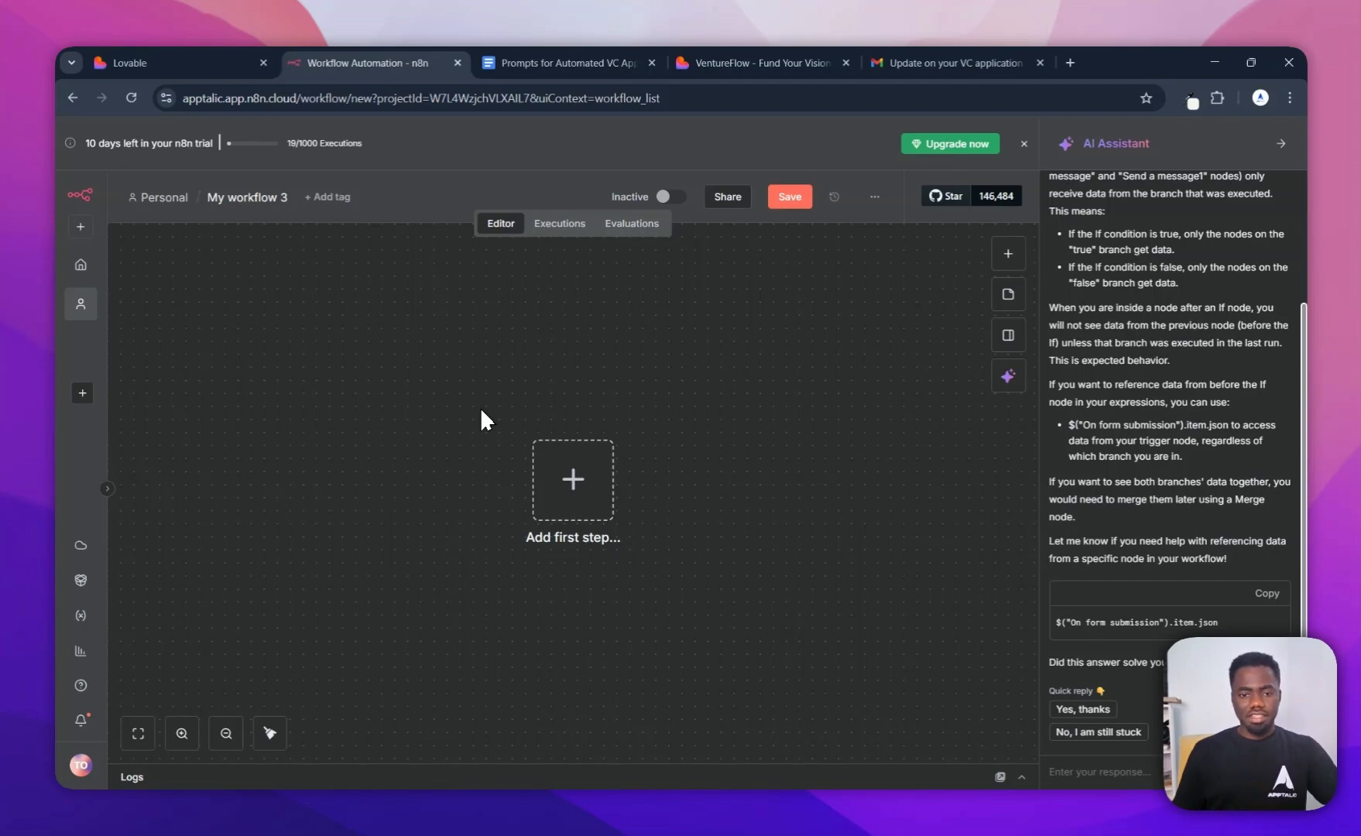
pyautogui.click(573, 480)
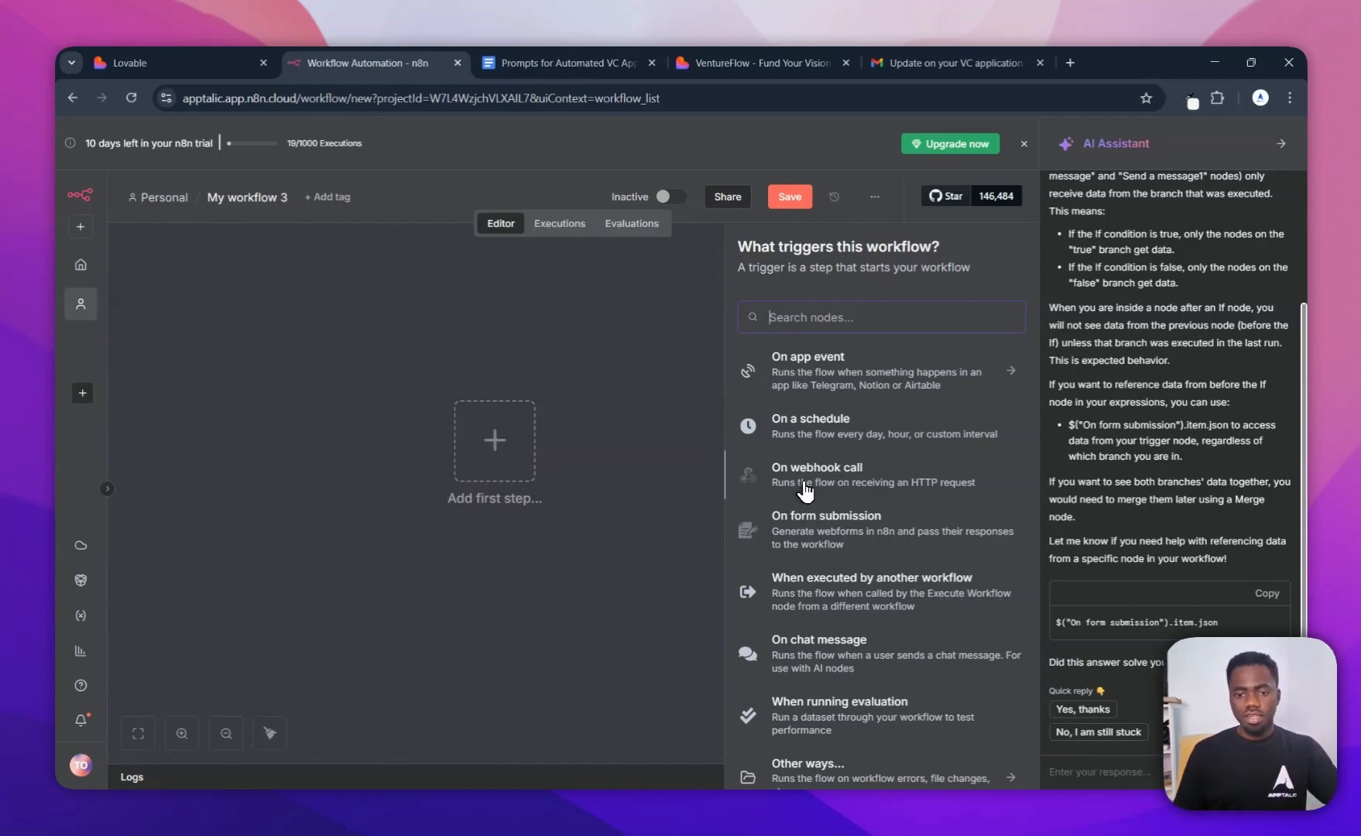
pyautogui.click(806, 489)
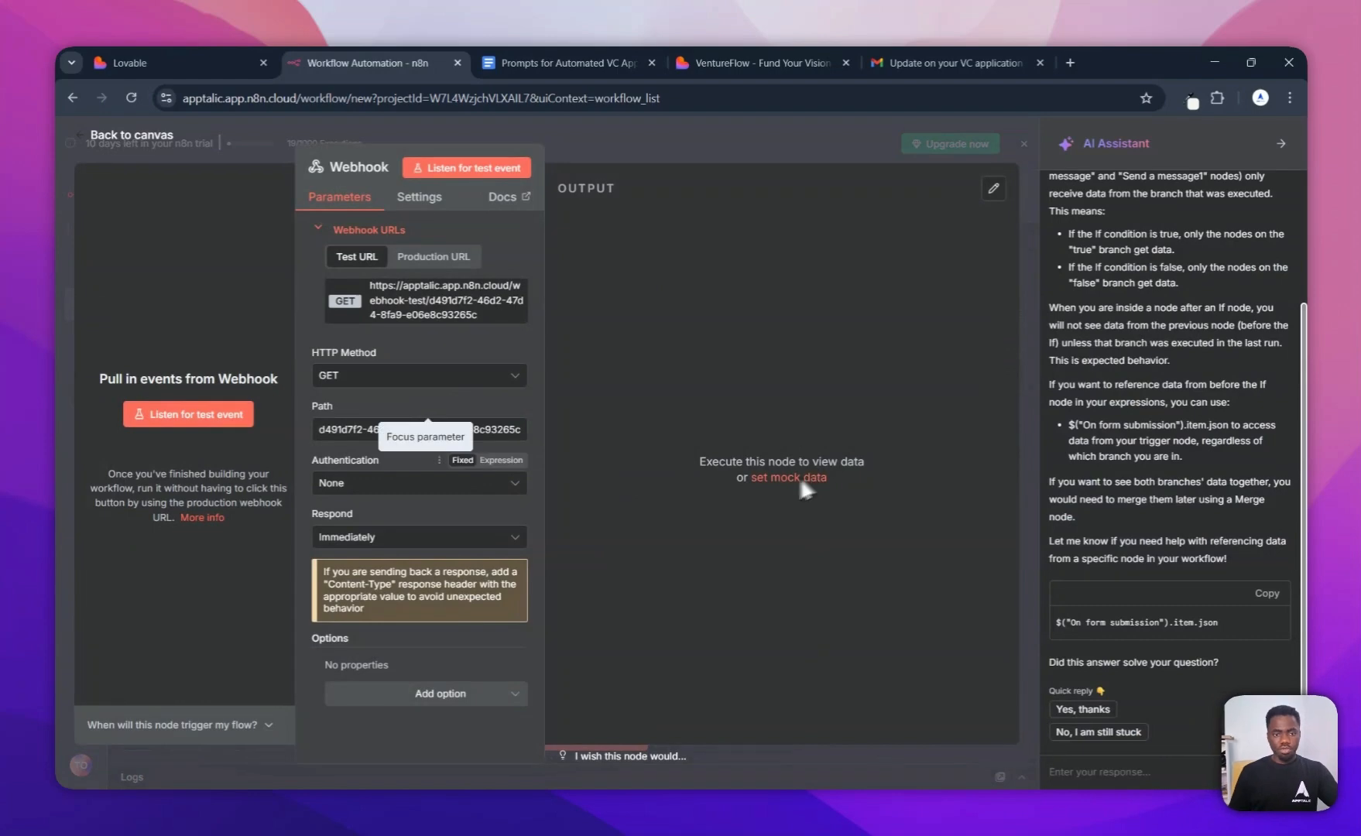
# Step: Set the webhook's HTTP method to POST and keep its Respond option on Immediately
pyautogui.click(387, 375)
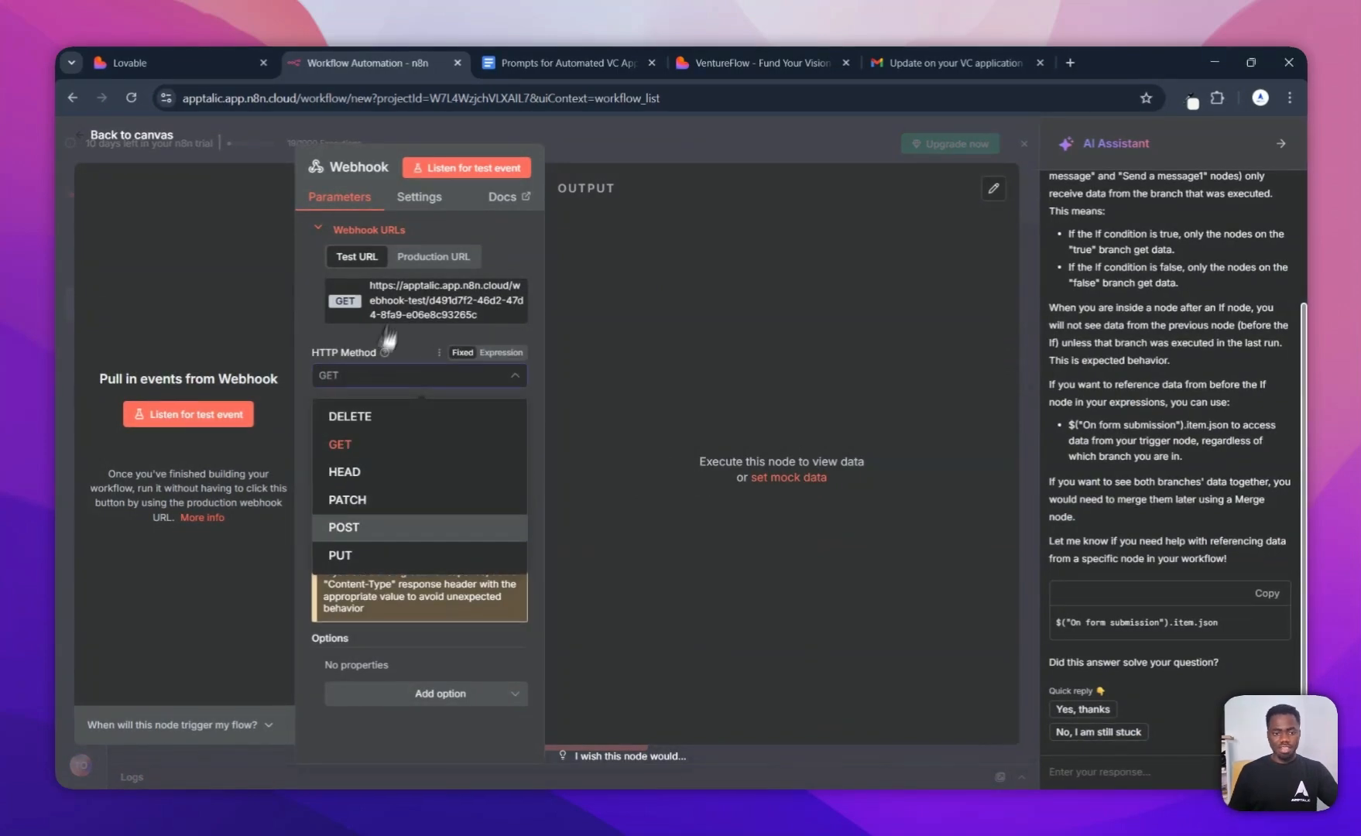
pyautogui.click(356, 521)
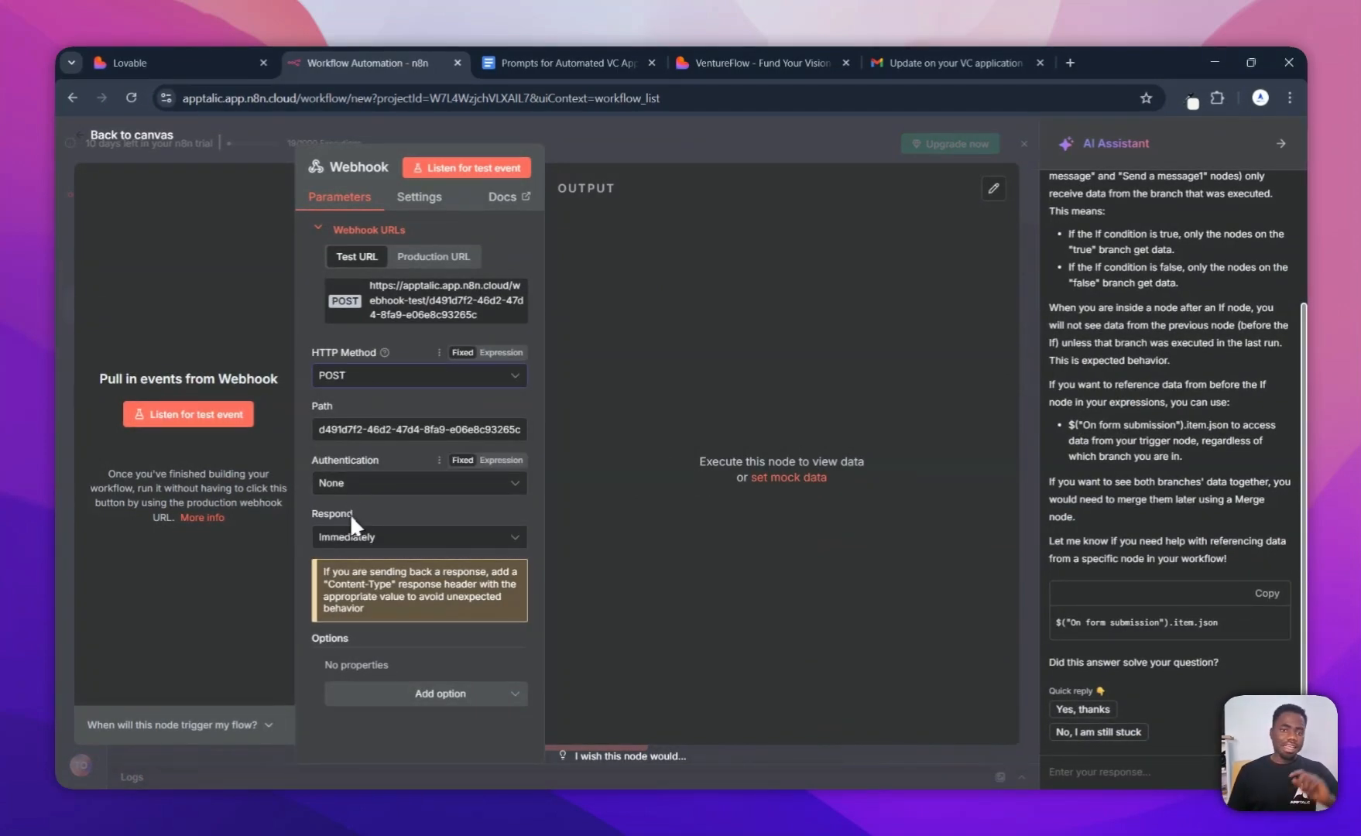
pyautogui.click(368, 536)
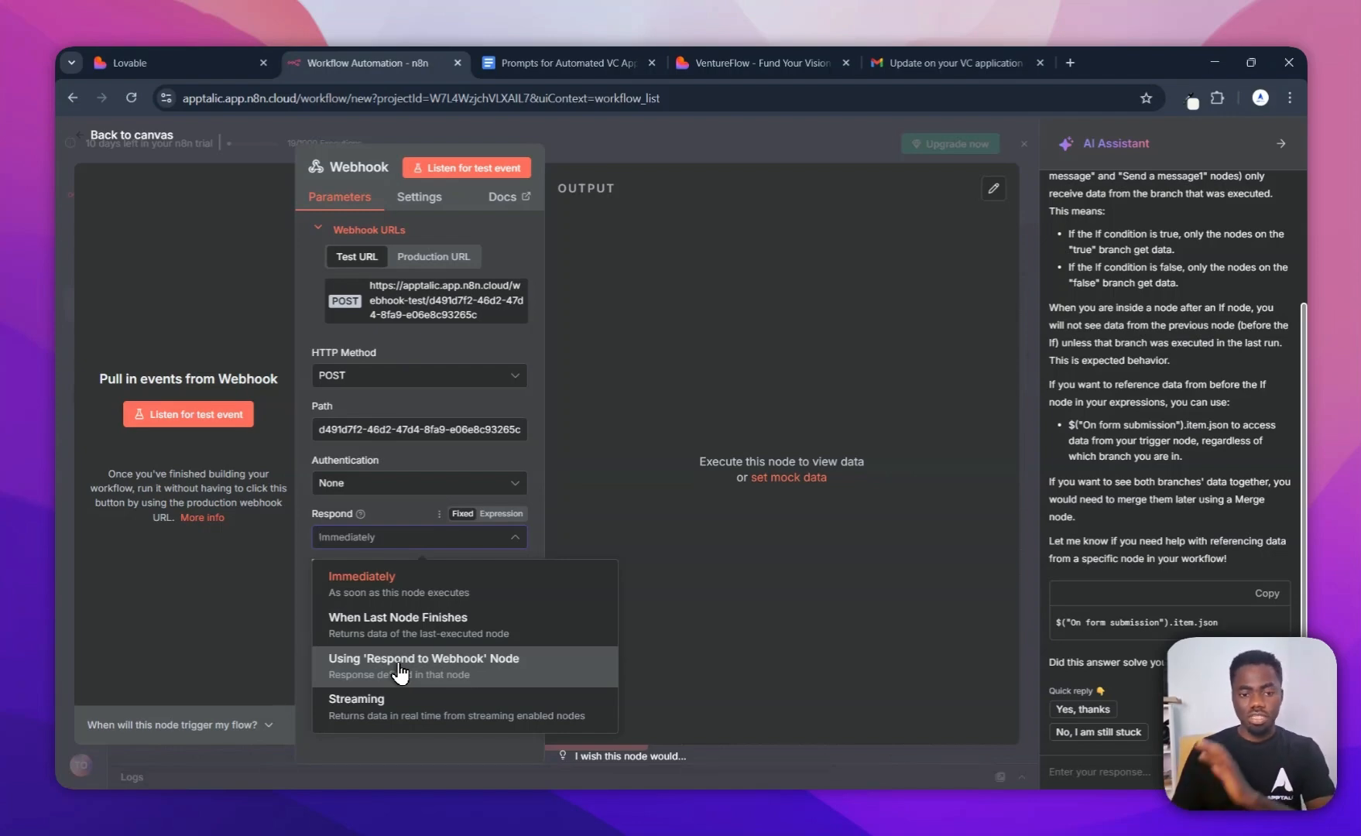
pyautogui.click(361, 582)
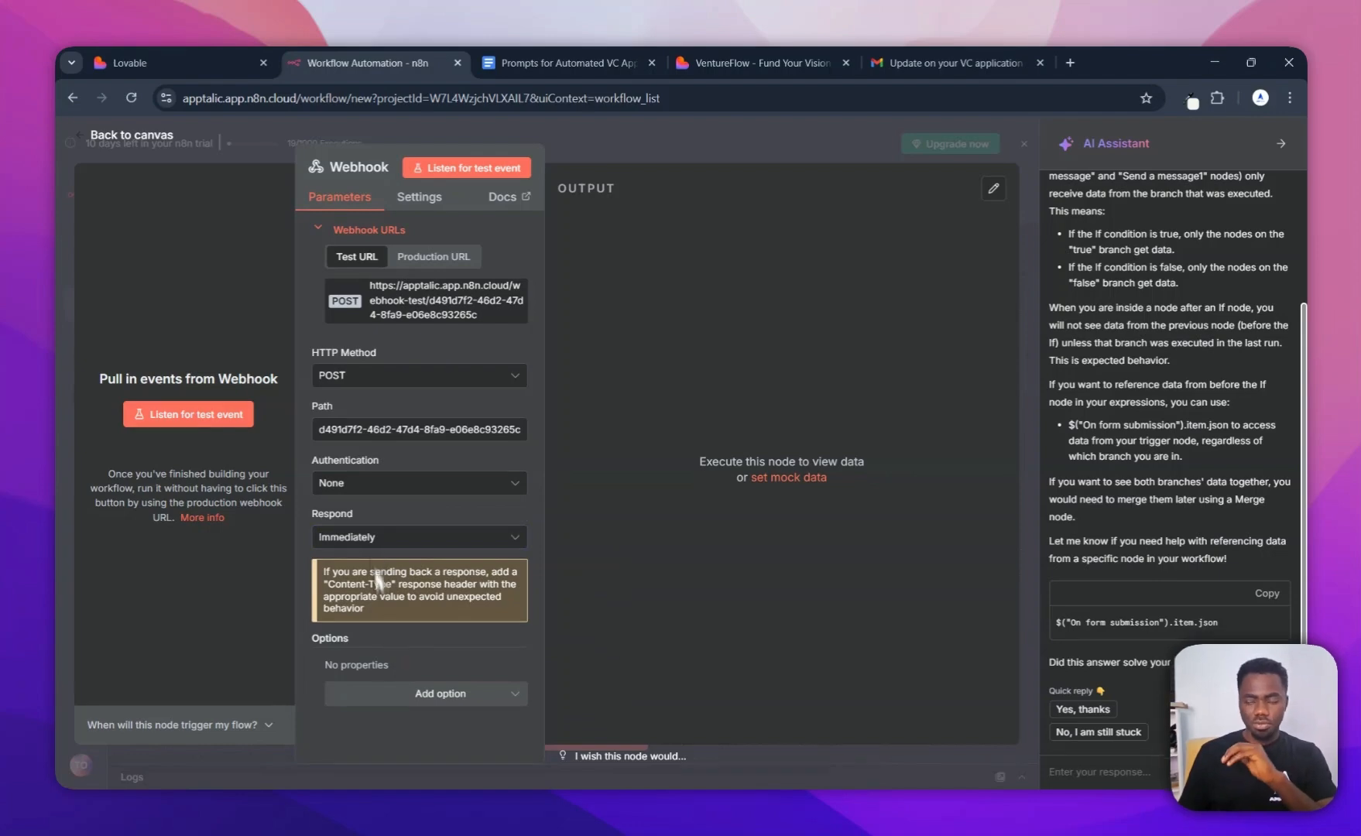
# Step: Change the webhook path to vc-fund, then close the settings and reposition the Webhook node on the canvas
pyautogui.tripleClick(389, 428)
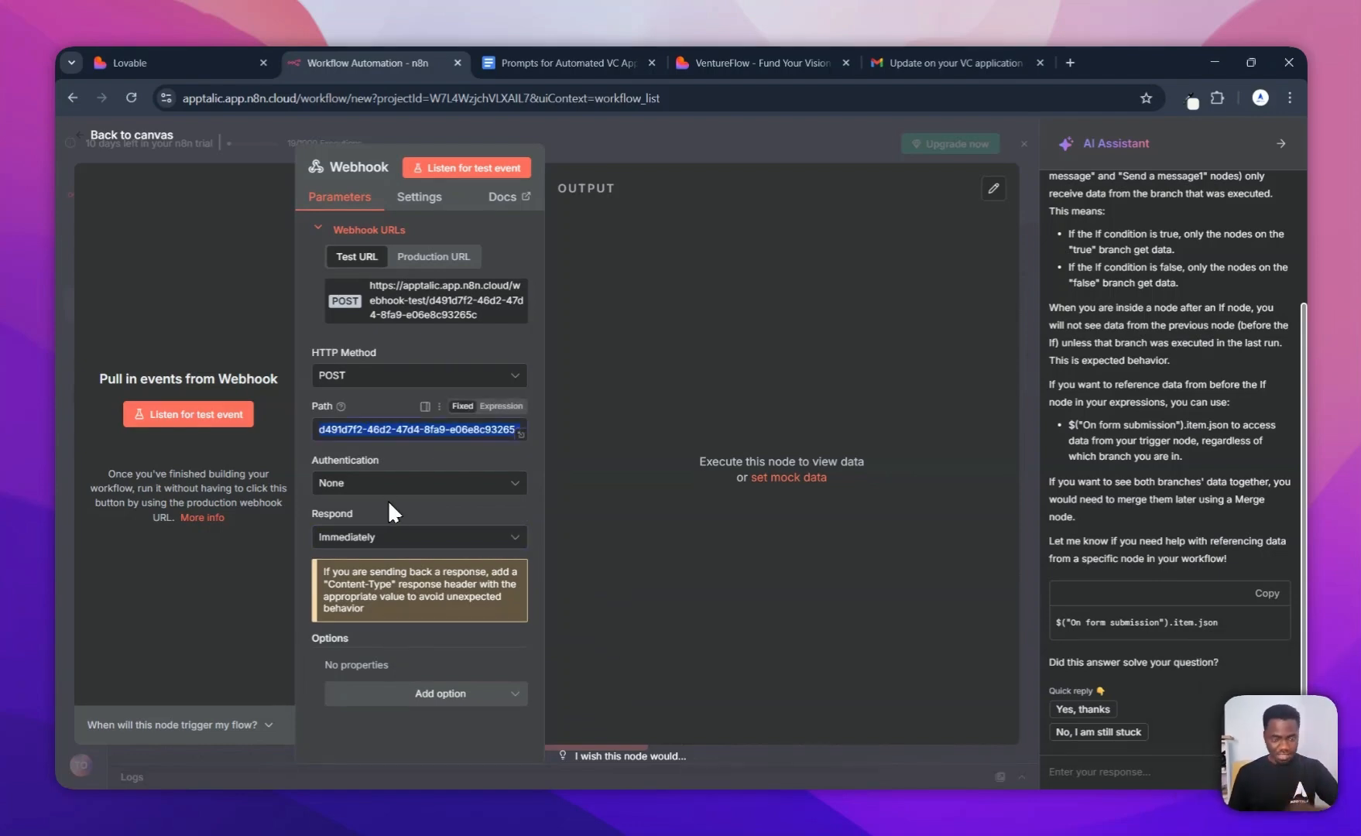
pyautogui.write('vc')
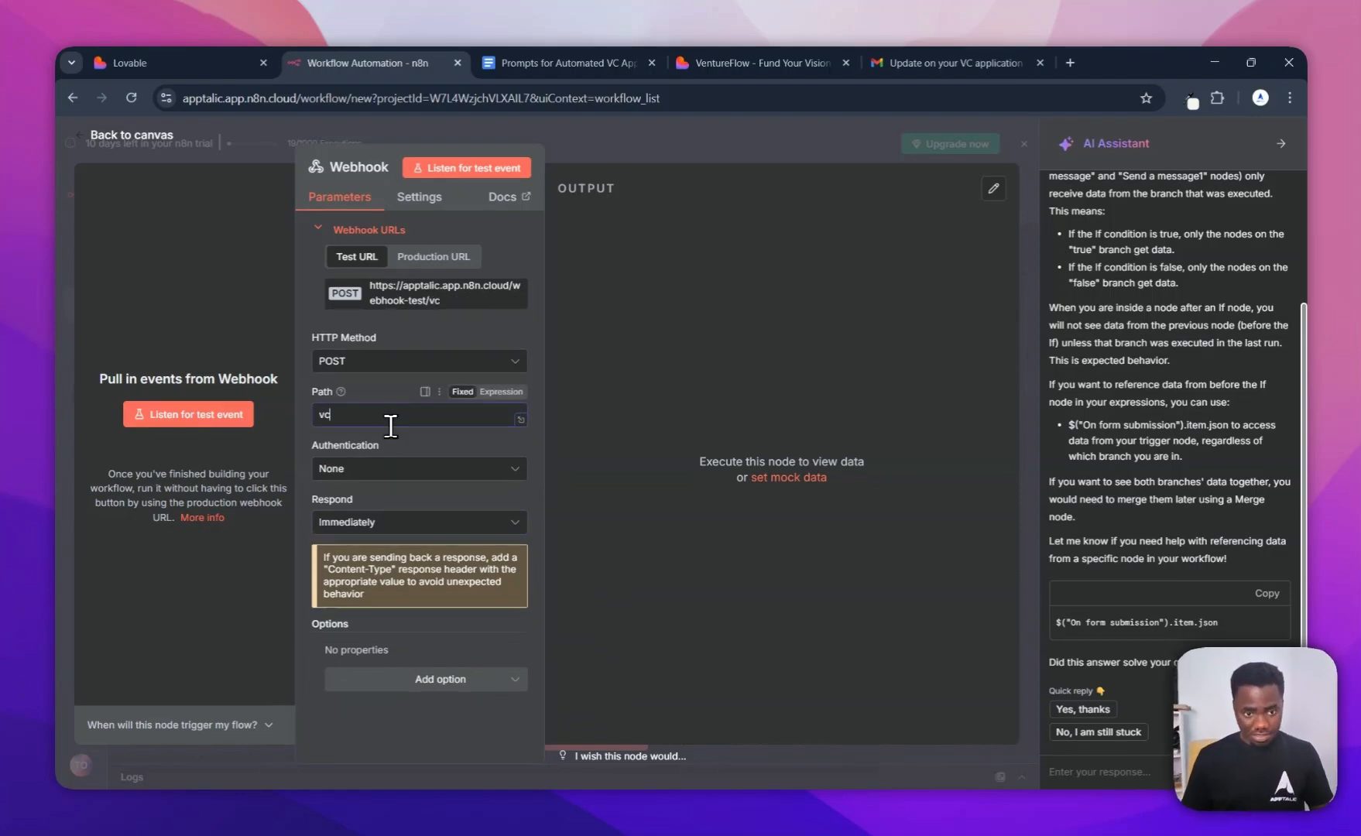
pyautogui.write('-fund')
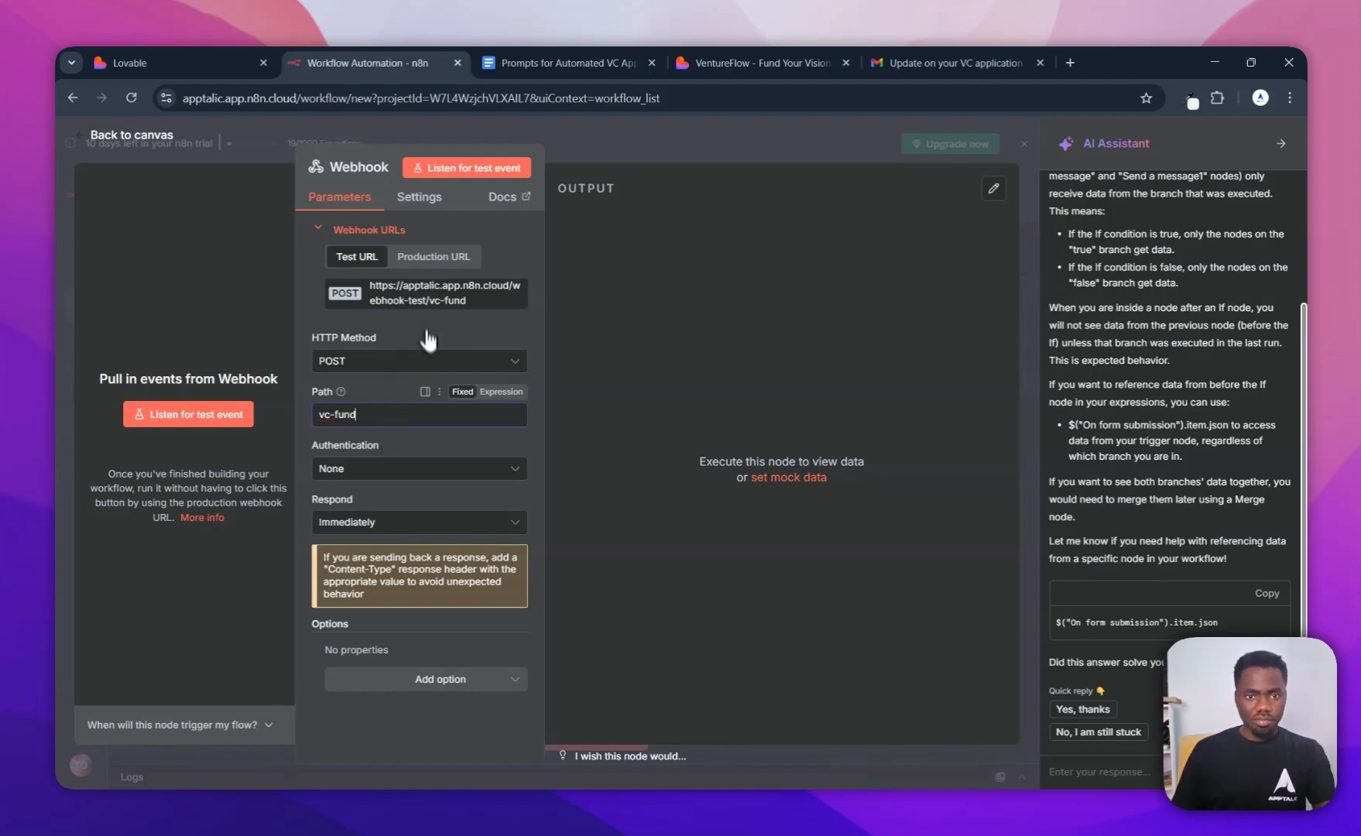
pyautogui.press('Escape')
pyautogui.moveTo(574, 502); pyautogui.dragTo(404, 475)
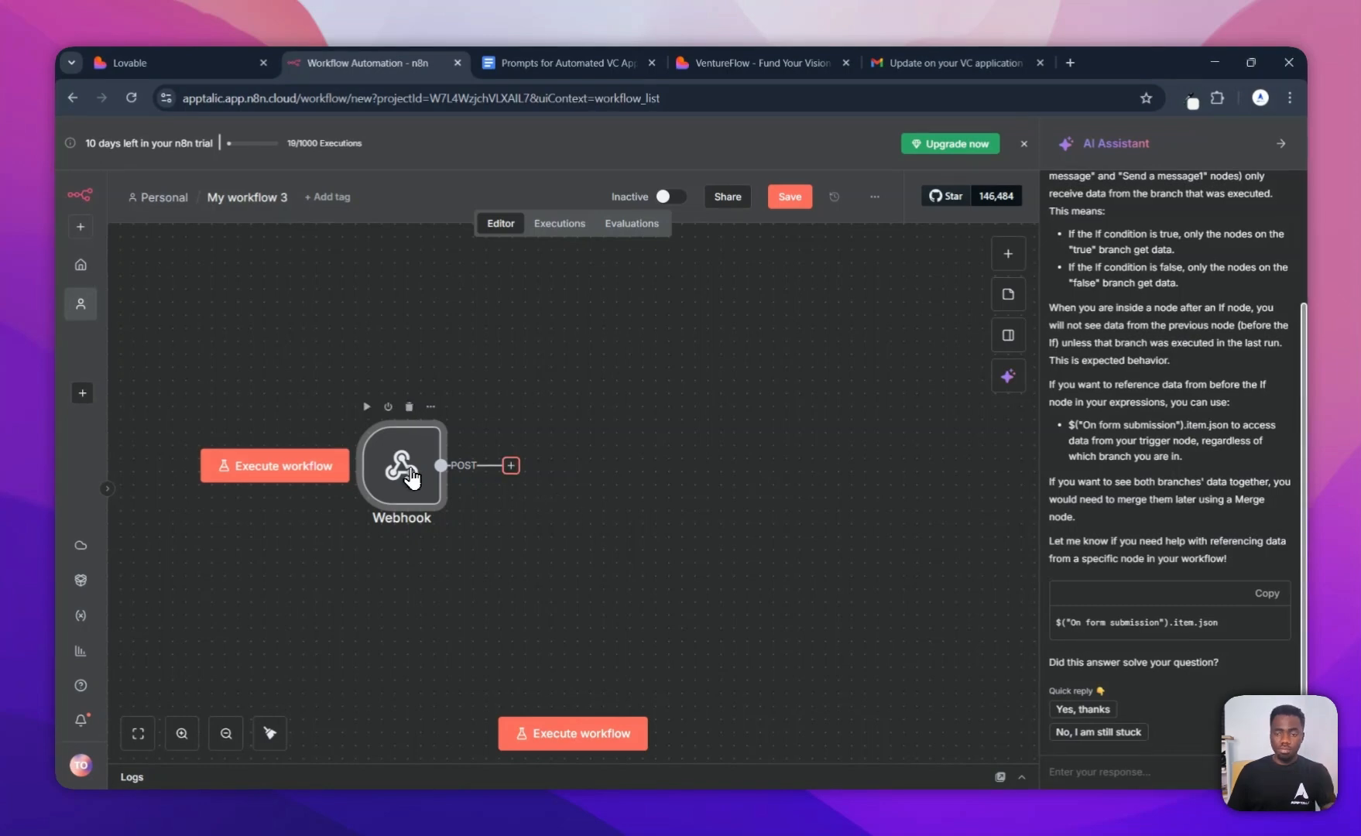
# Step: Add a Switch node connected to the Webhook's POST output
pyautogui.click(512, 466)
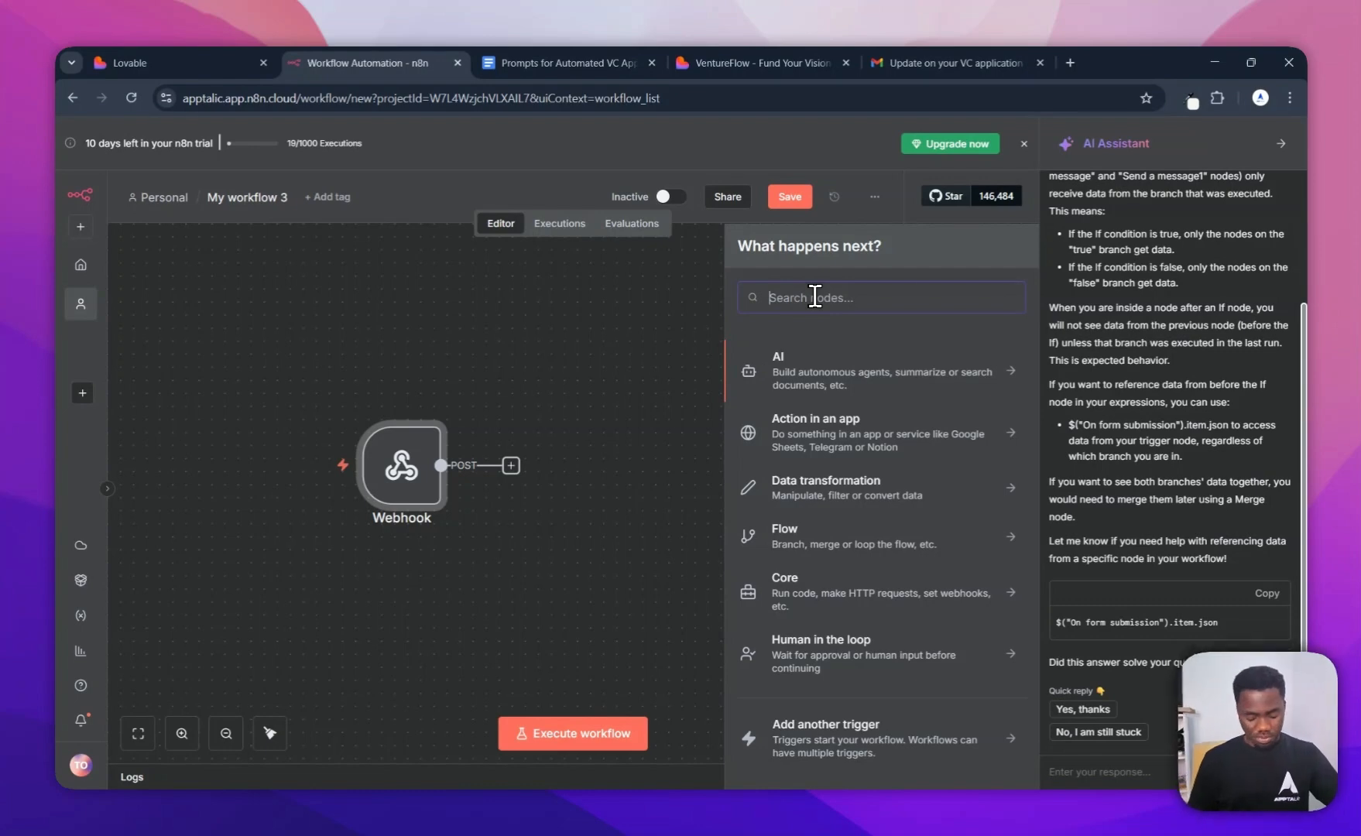
pyautogui.write('w')
pyautogui.press('BackSpace')
pyautogui.write('swi')
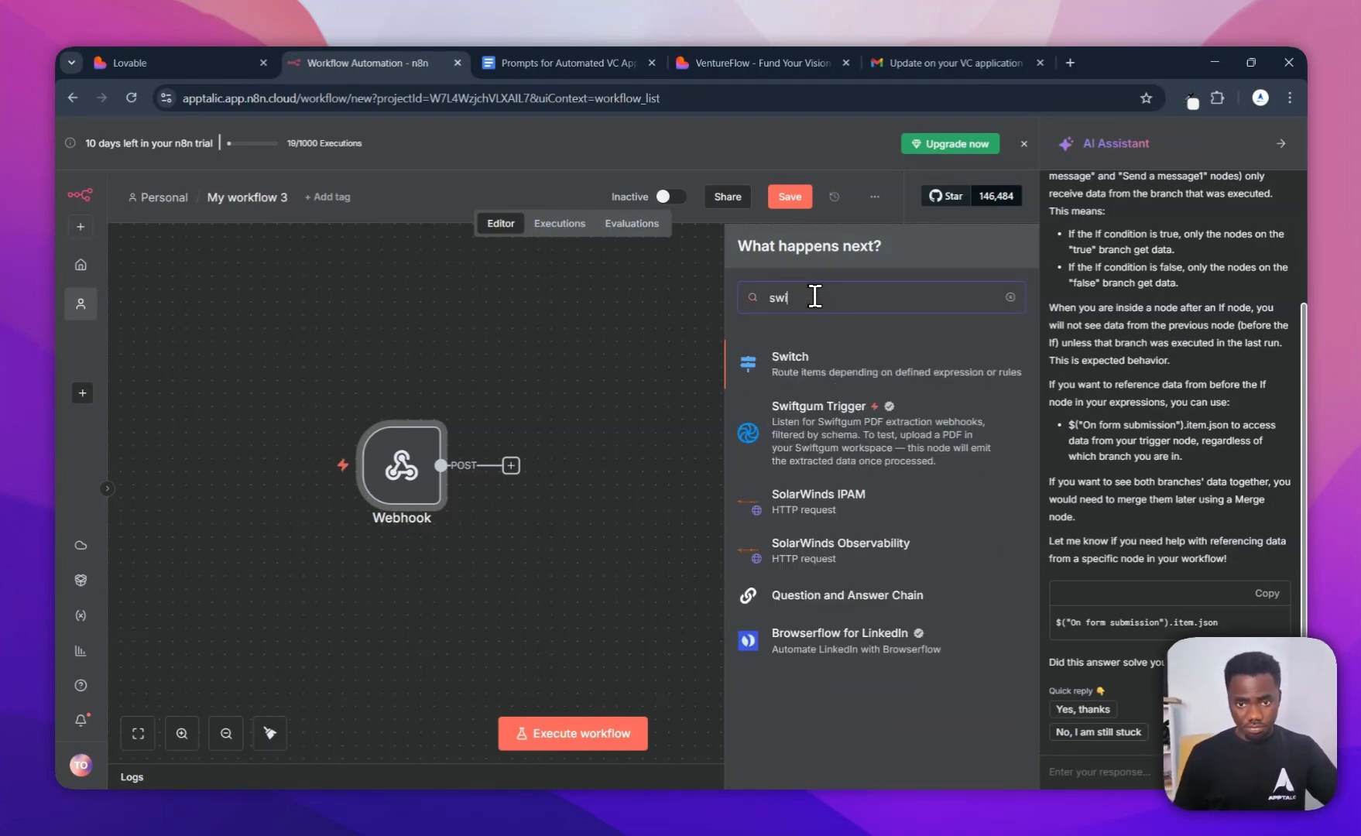
pyautogui.press('Return')
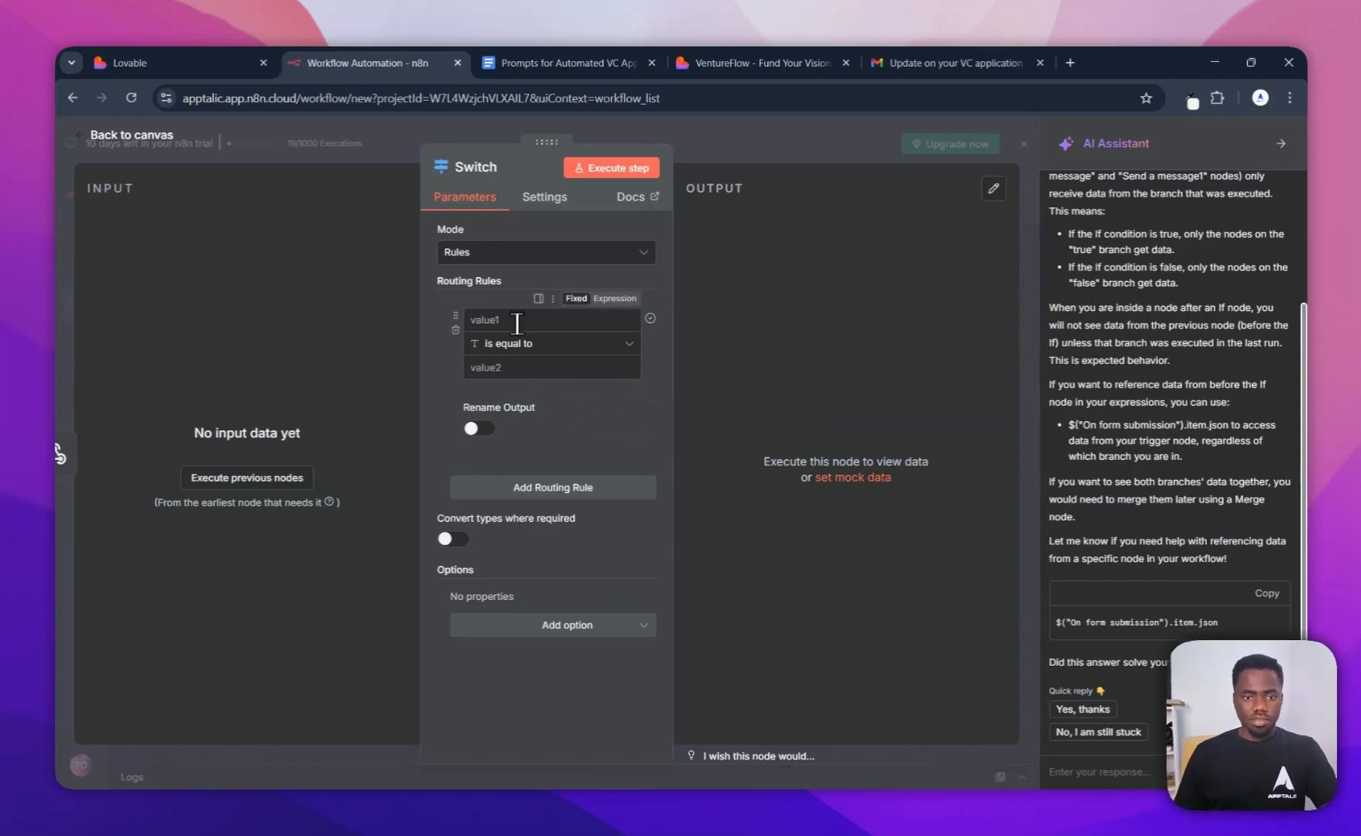
# Step: Set the first routing rule to Number is less than, and add a second one with Number is greater than or equal to
pyautogui.click(503, 344)
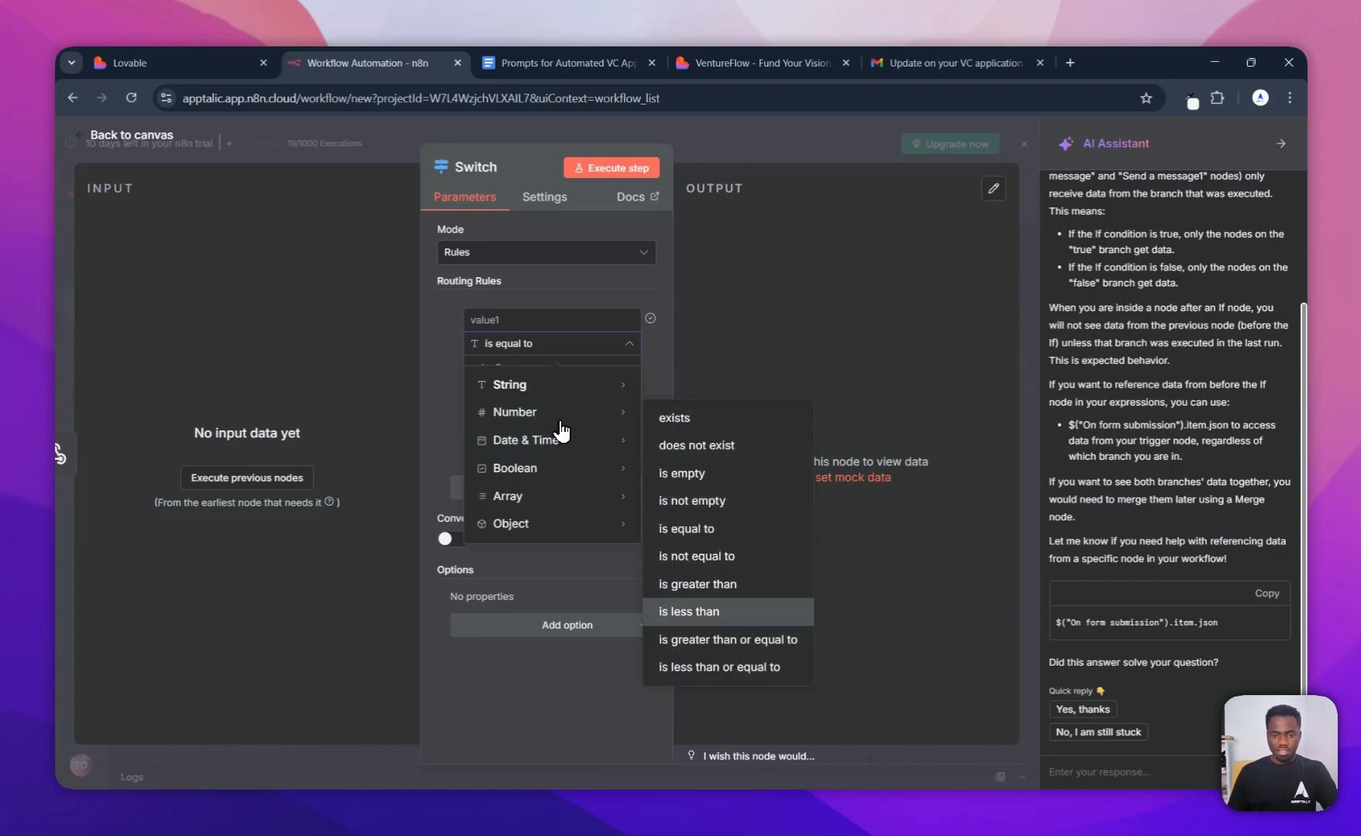
pyautogui.click(689, 612)
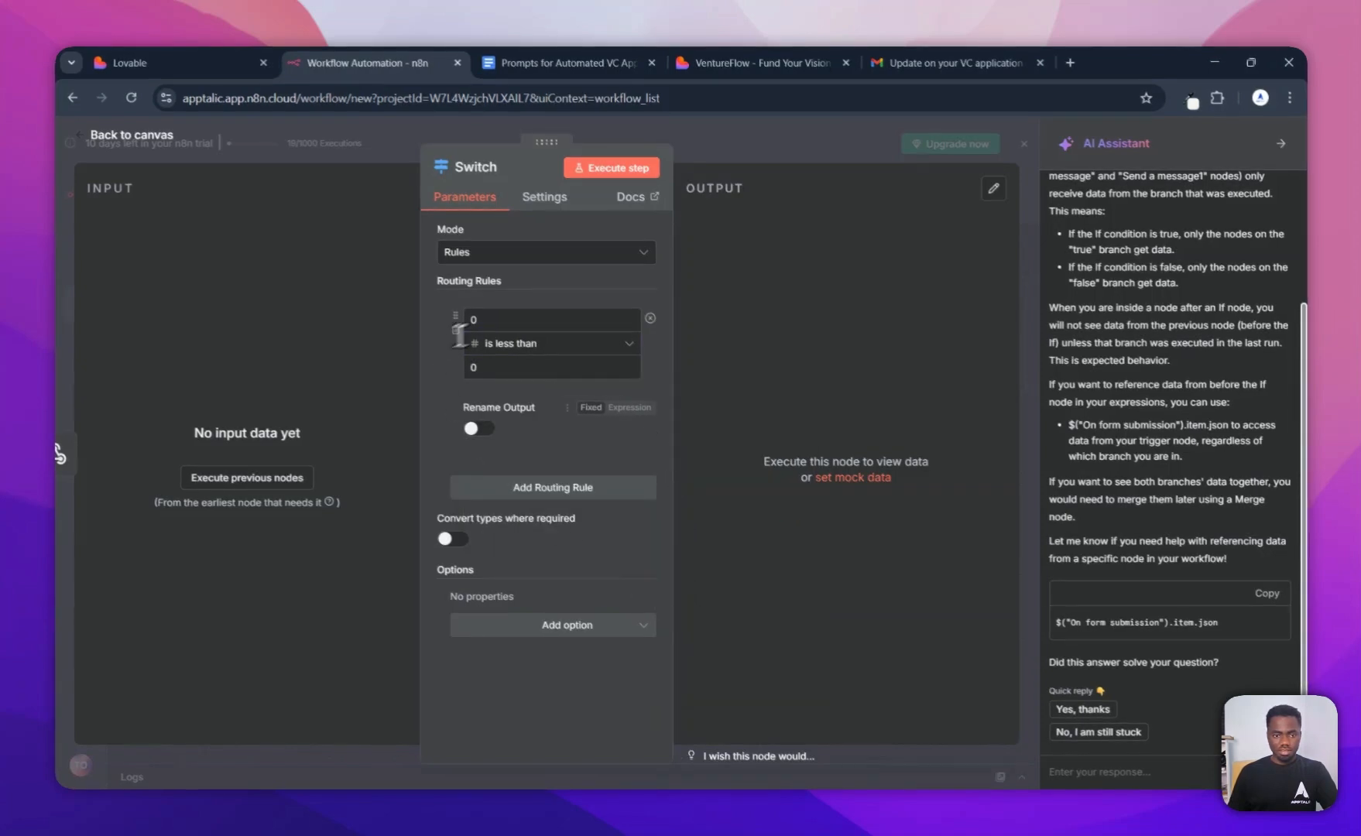
pyautogui.click(495, 487)
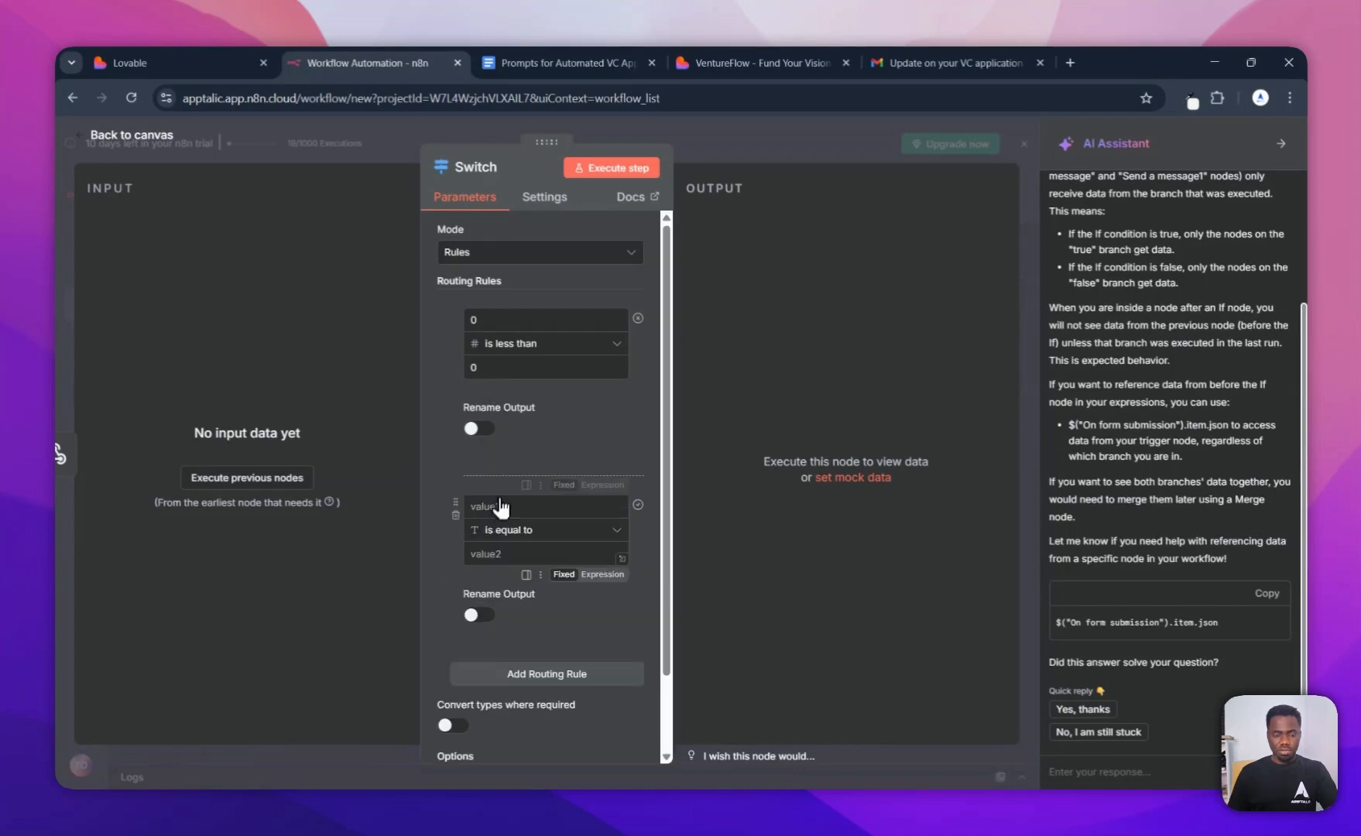
pyautogui.click(491, 671)
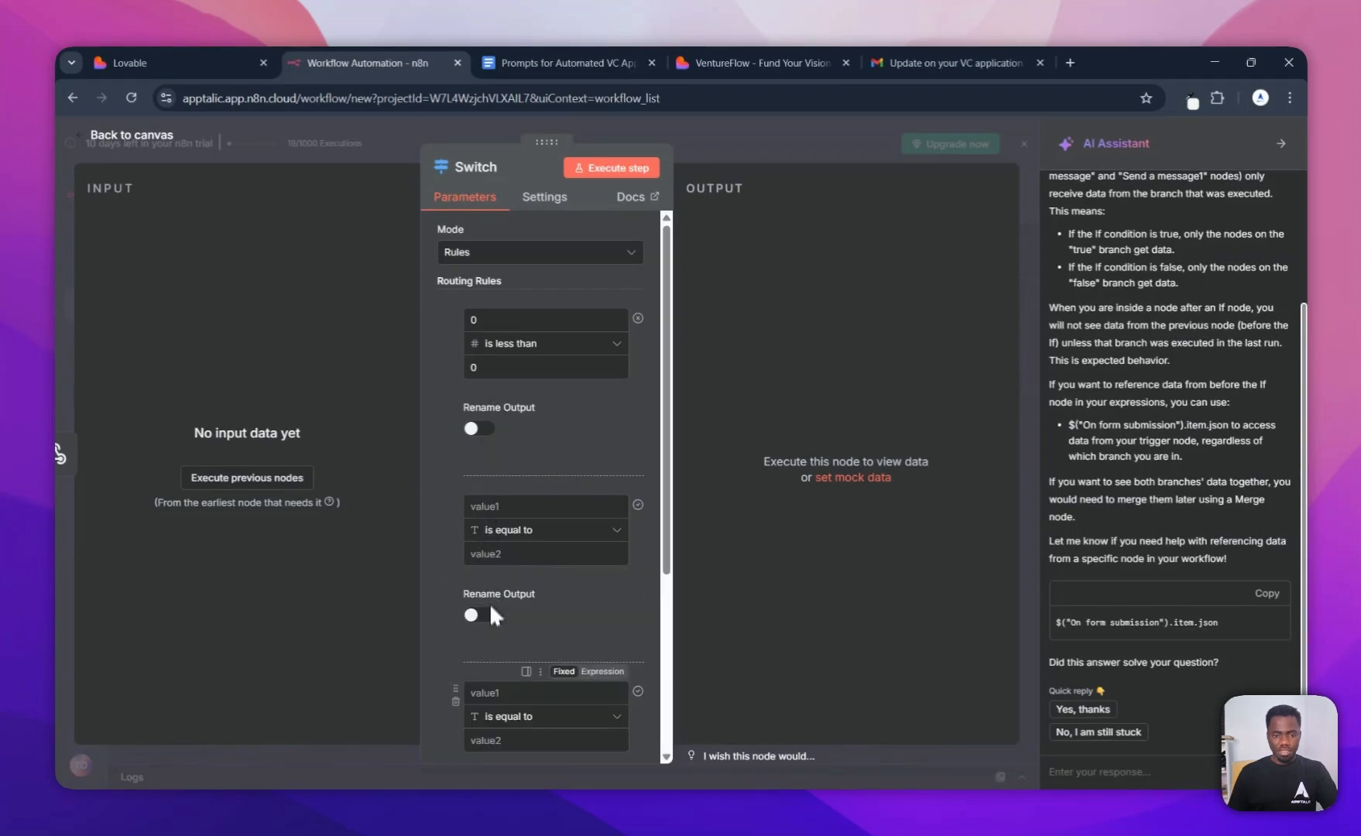
pyautogui.click(542, 530)
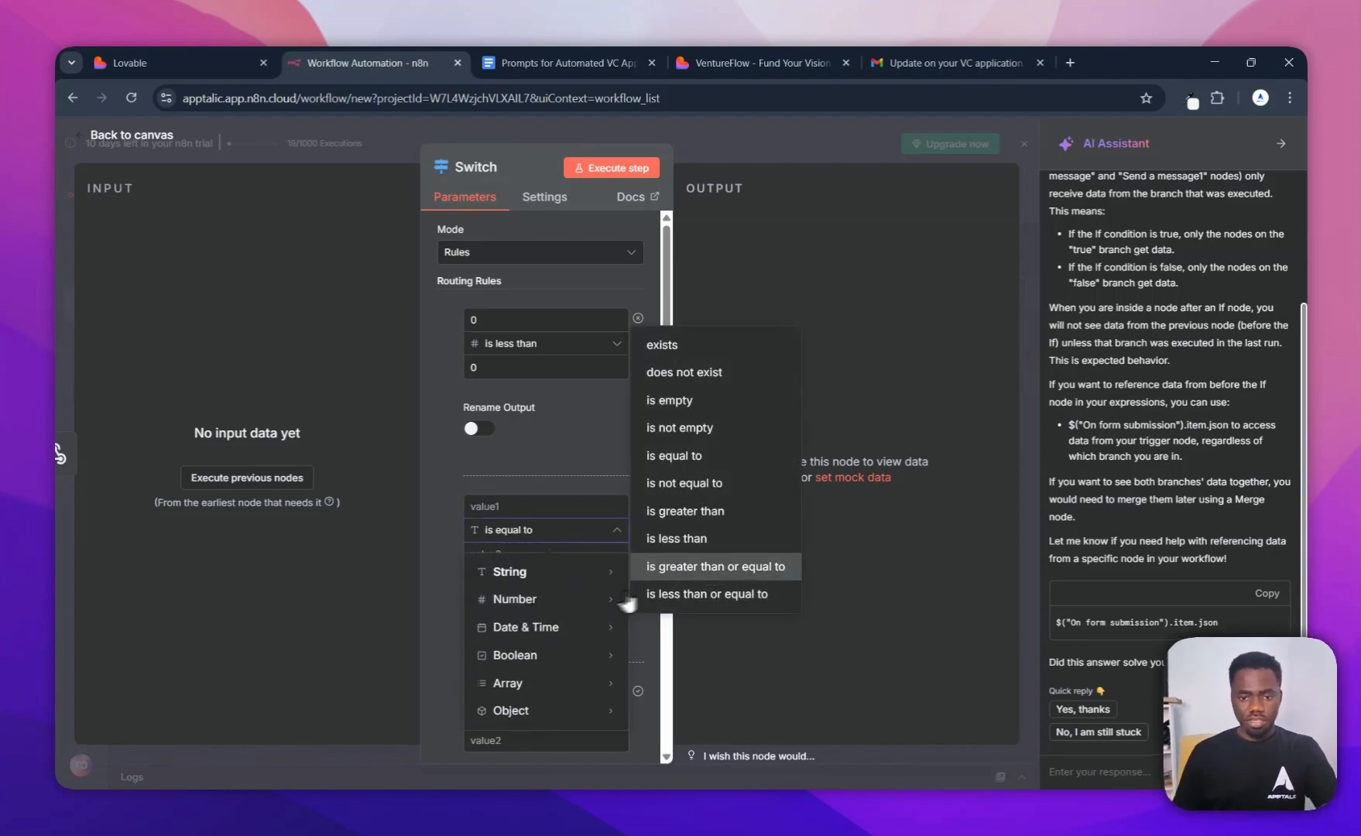
pyautogui.click(691, 566)
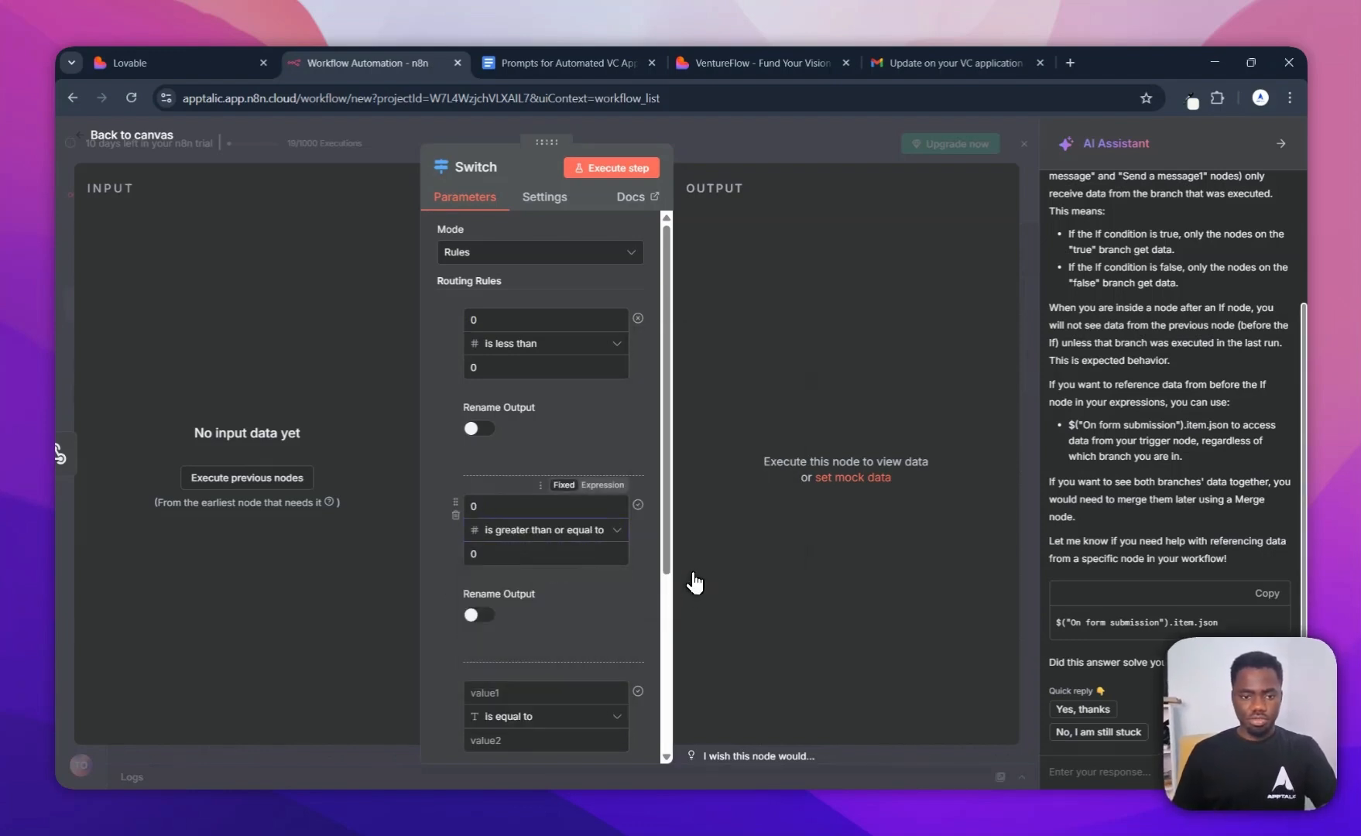
# Step: Delete the extra third routing rule from the Switch node and return to the canvas
pyautogui.scroll(-3, 451, 466)
pyautogui.scroll(3, 433, 459)
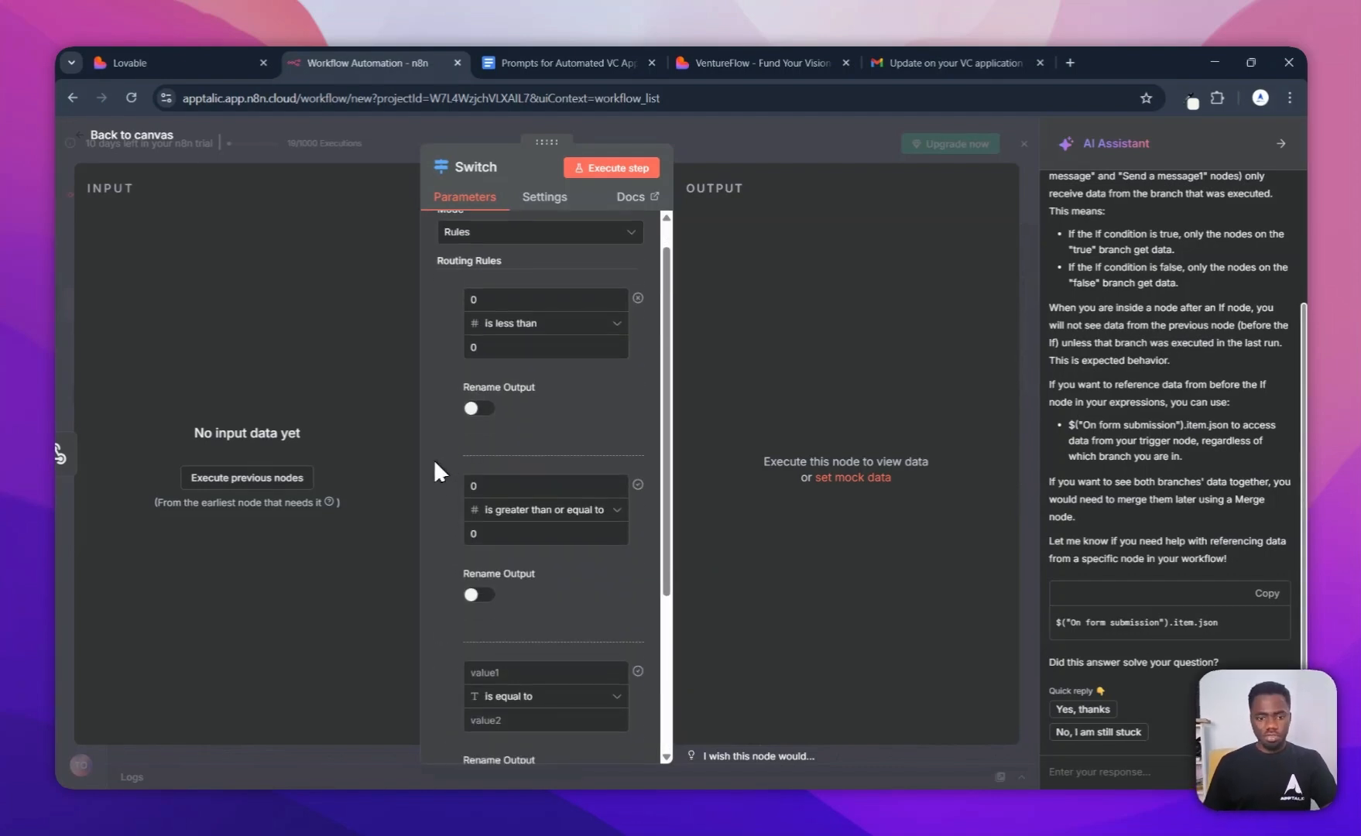
pyautogui.scroll(-3, 433, 459)
pyautogui.click(455, 456)
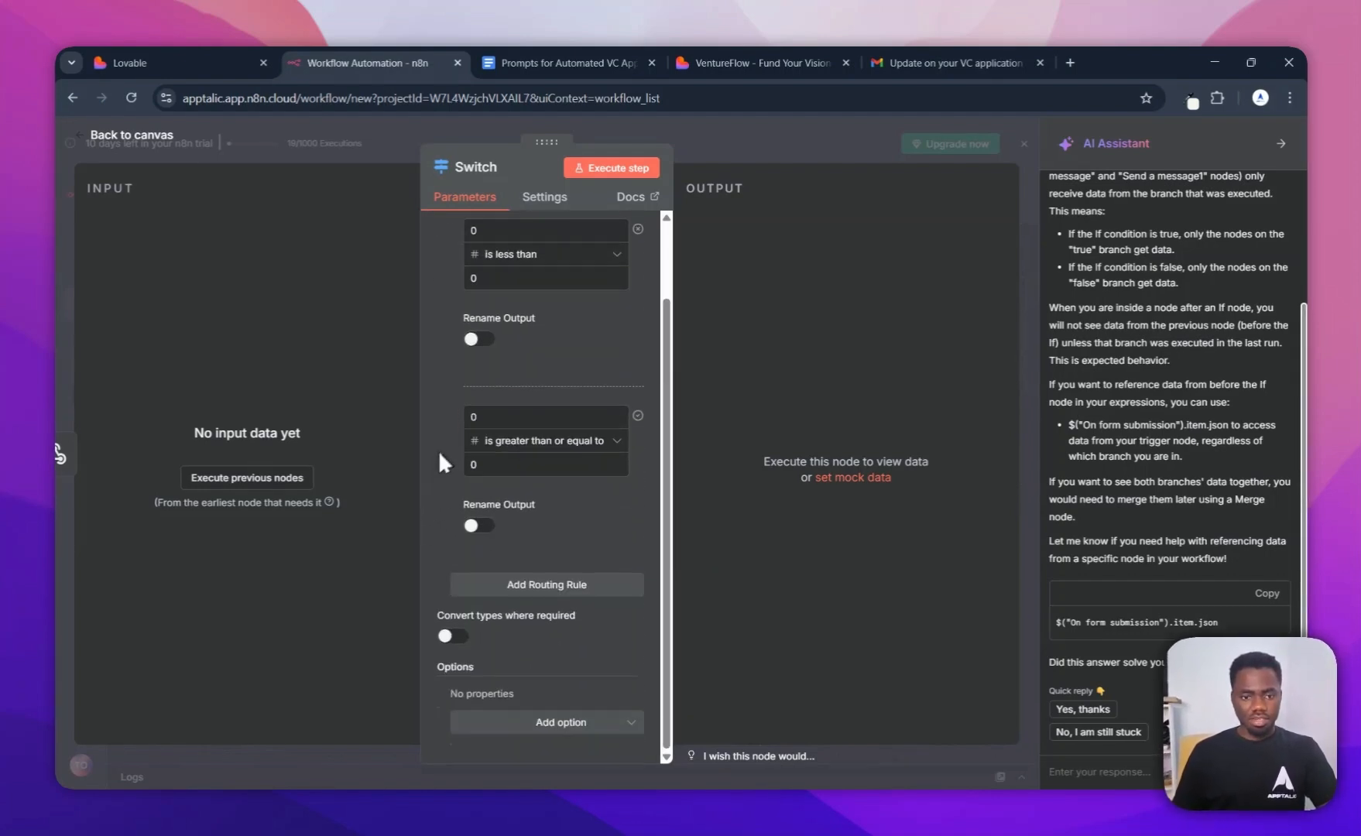
pyautogui.scroll(1, 455, 461)
pyautogui.press('Escape')
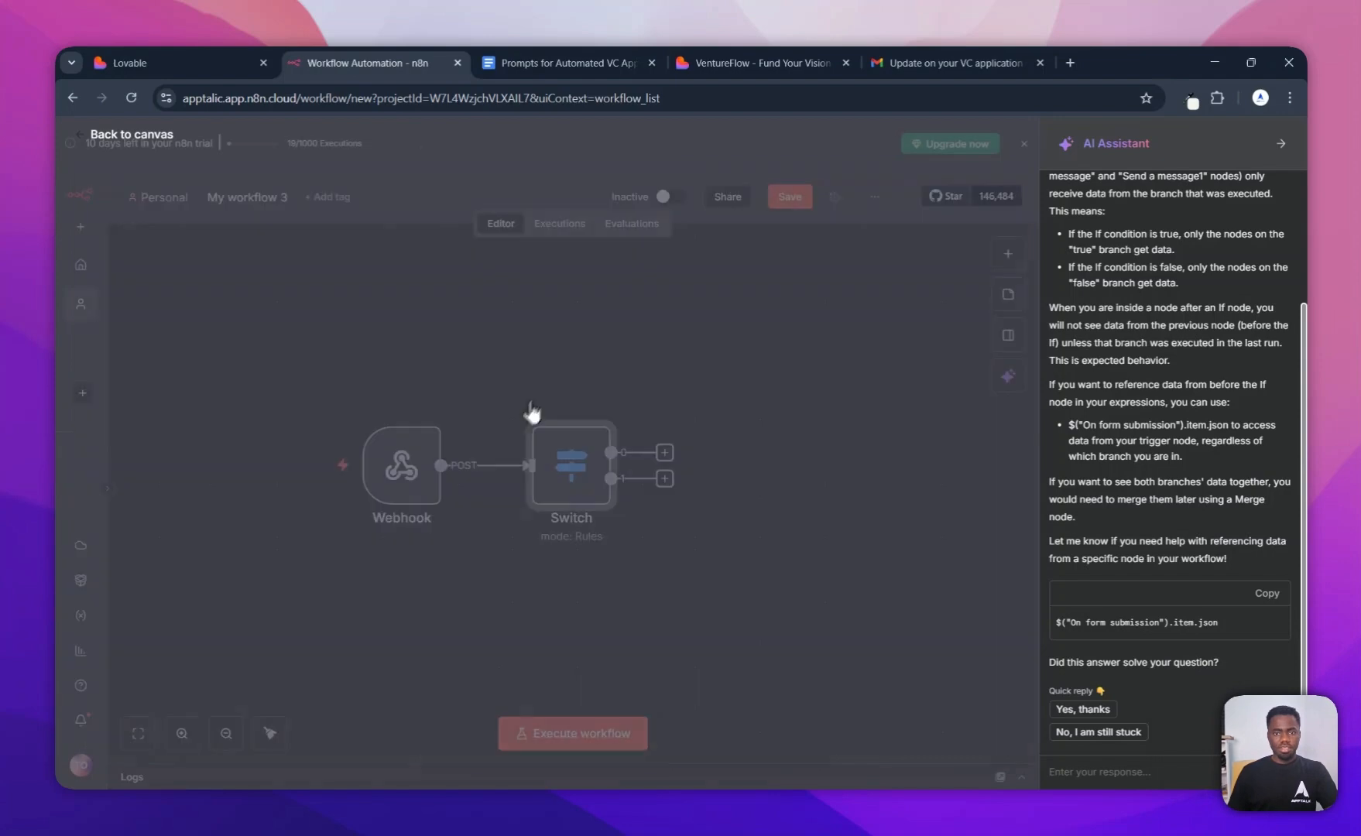
pyautogui.moveTo(545, 464); pyautogui.dragTo(559, 464)
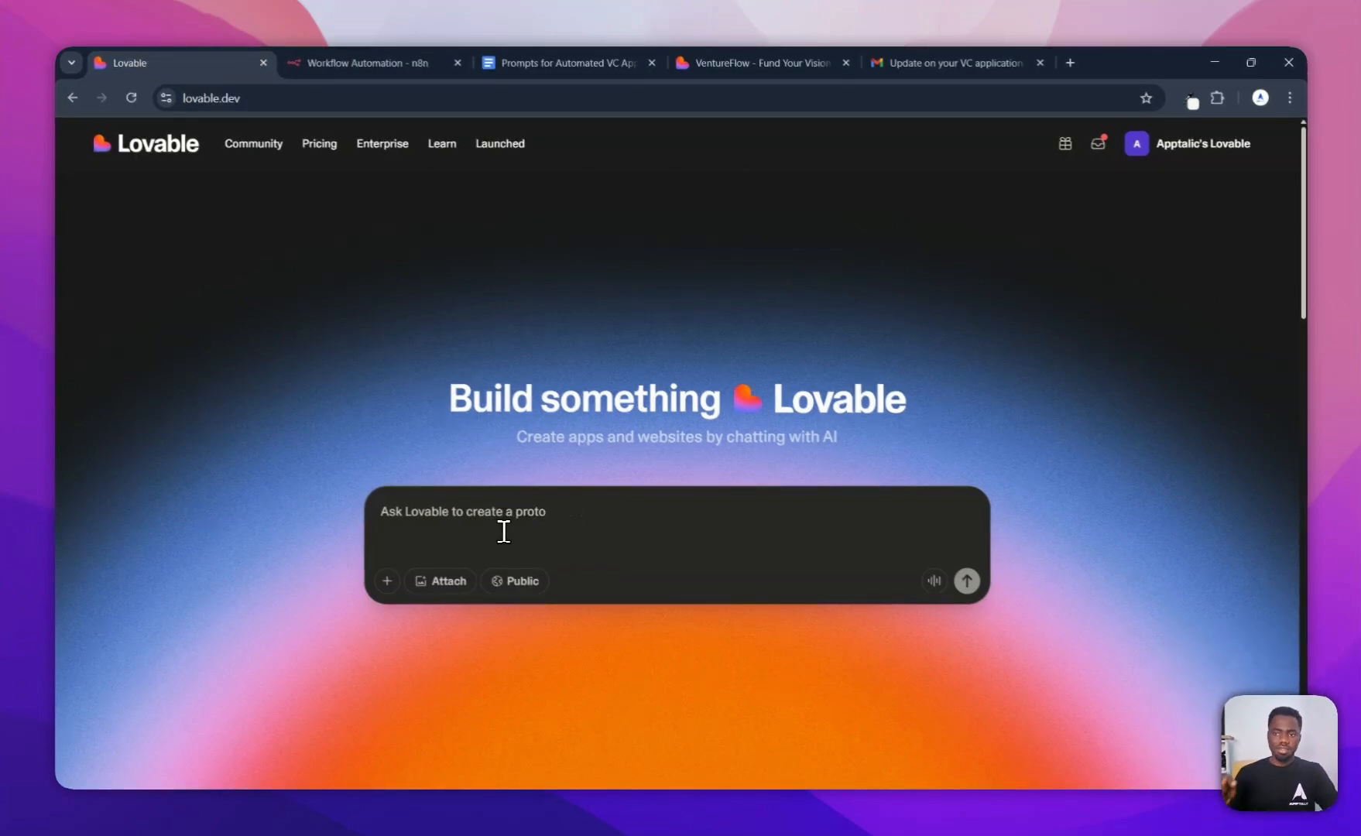
# Step: Switch to the Google Docs prompts document and delete the opening quotation mark of the first prompt, which builds the pages
pyautogui.hotkey('ctrl', '3')
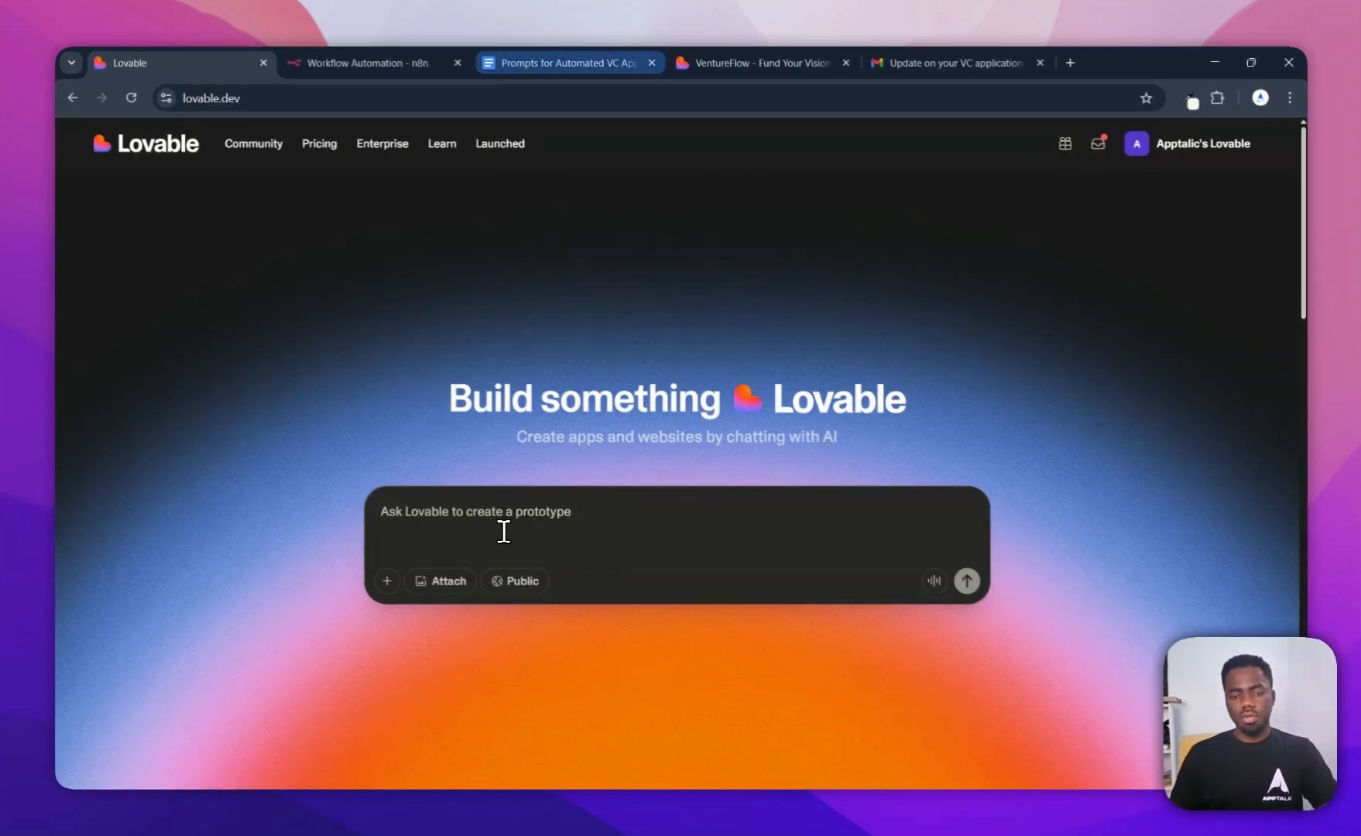
pyautogui.scroll(-2, 496, 283)
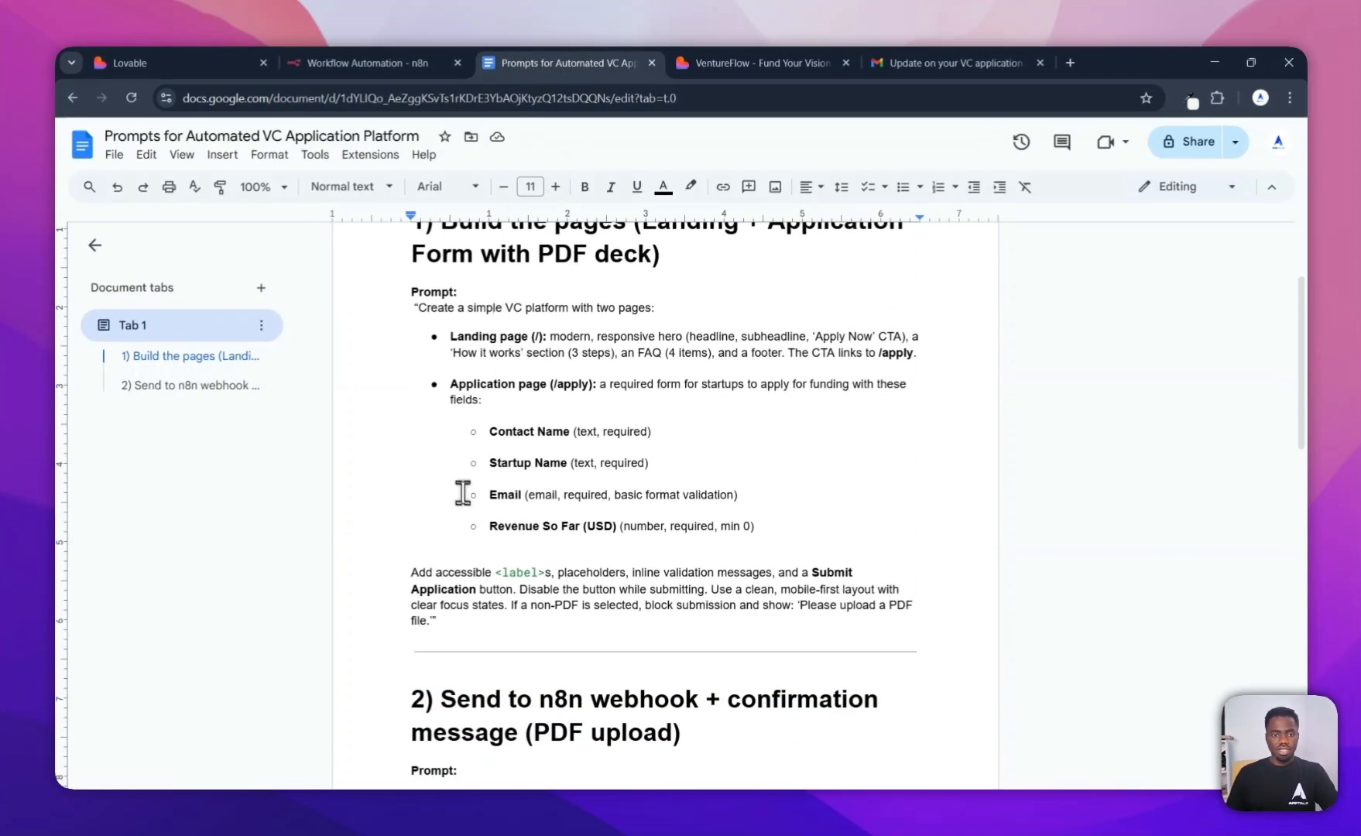
pyautogui.click(419, 307)
pyautogui.press('BackSpace')
pyautogui.hotkey('shift', 'Down')
pyautogui.hotkey('shift', 'Down')
pyautogui.hotkey('shift', 'Down')
pyautogui.hotkey('shift', 'Down')
pyautogui.hotkey('shift', 'Down')
pyautogui.hotkey('shift', 'Down')
pyautogui.hotkey('shift', 'Down')
pyautogui.hotkey('shift', 'Down')
pyautogui.hotkey('shift', 'Down')
pyautogui.hotkey('shift', 'Down')
pyautogui.hotkey('shift', 'Down')
pyautogui.hotkey('shift', 'Down')
pyautogui.hotkey('shift', 'Down')
pyautogui.hotkey('shift', 'Down')
pyautogui.hotkey('shift', 'Down')
pyautogui.hotkey('shift', 'Down')
pyautogui.hotkey('shift', 'Down')
pyautogui.hotkey('shift', 'Down')
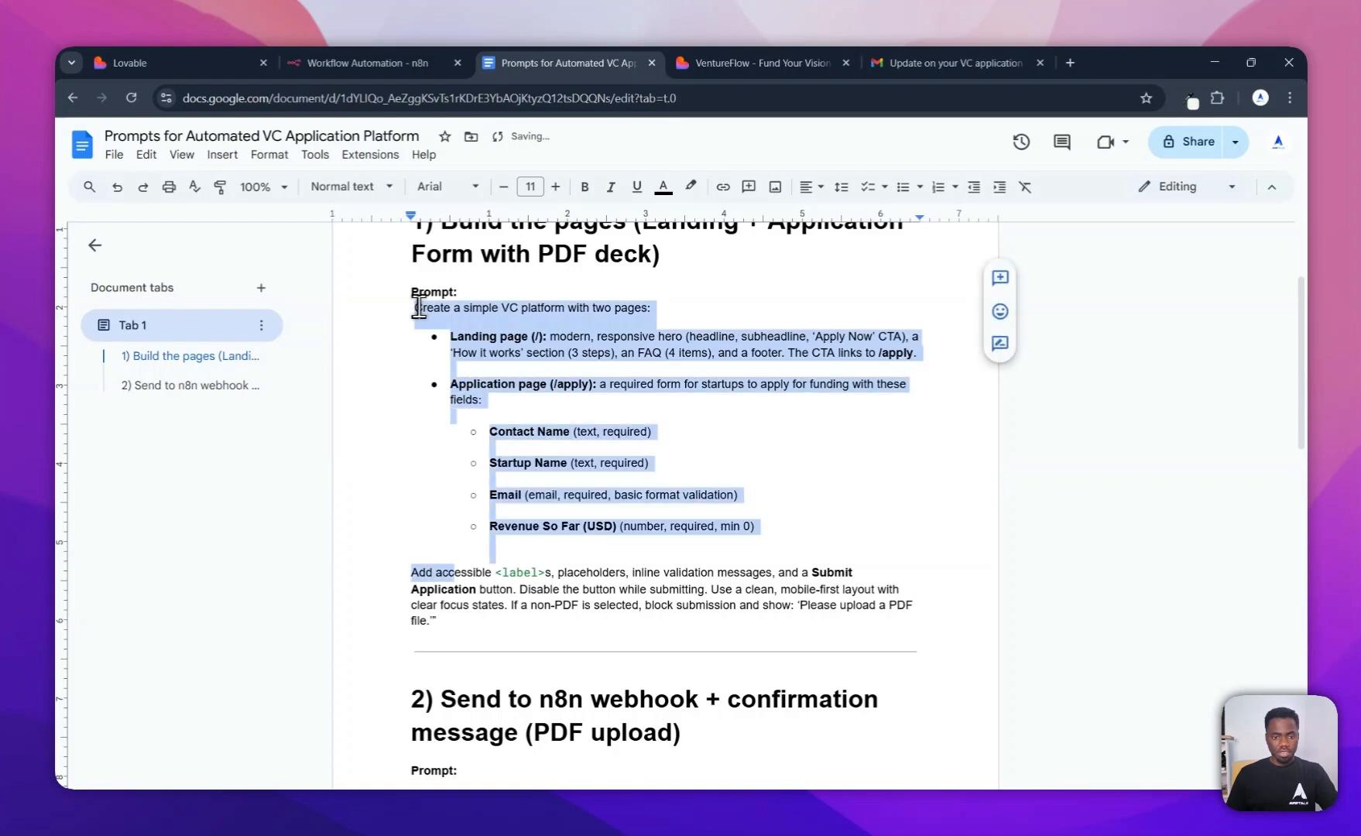
# Step: Delete the closing quotation mark at the end of the page-building prompt and switch back to Lovable
pyautogui.click(436, 617)
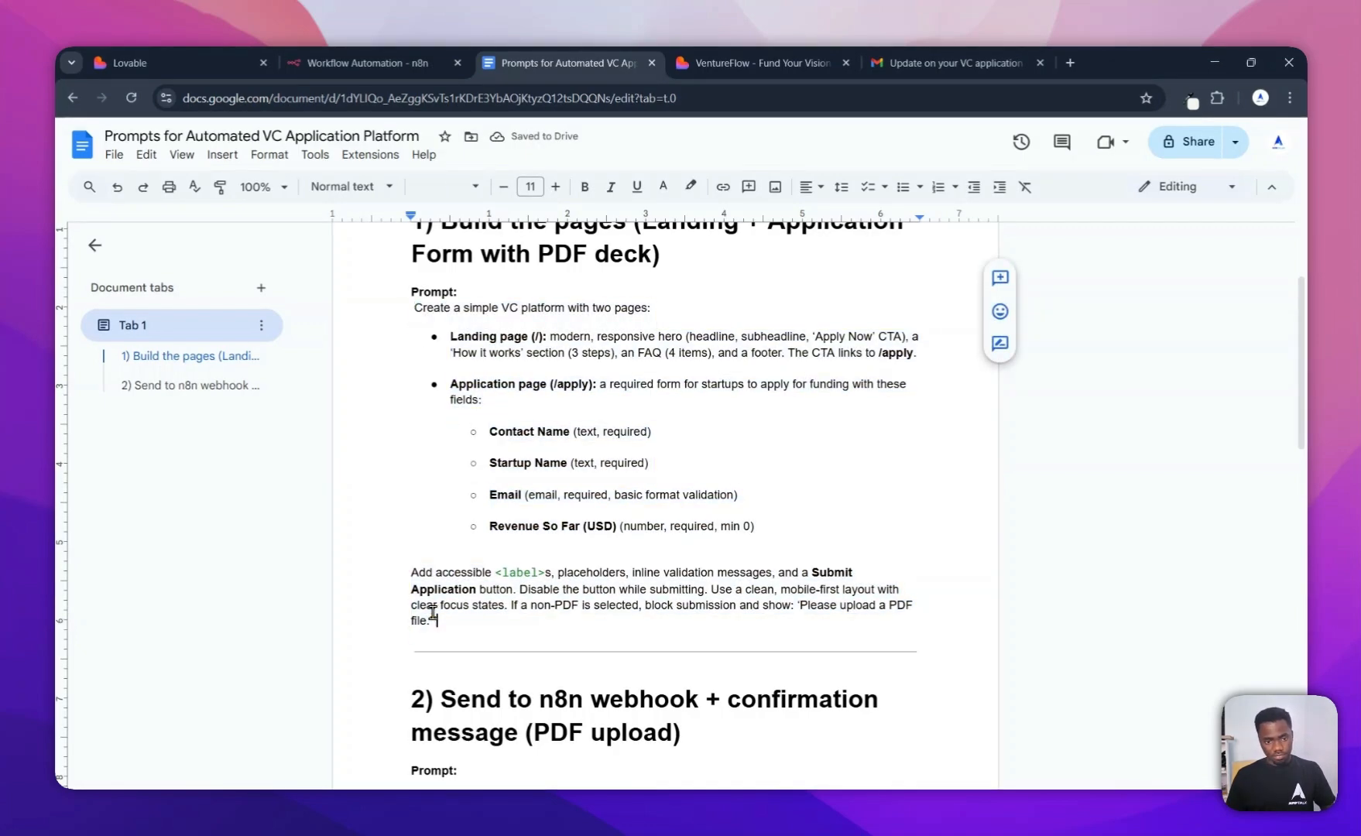
pyautogui.press('BackSpace')
pyautogui.hotkey('ctrl', '1')
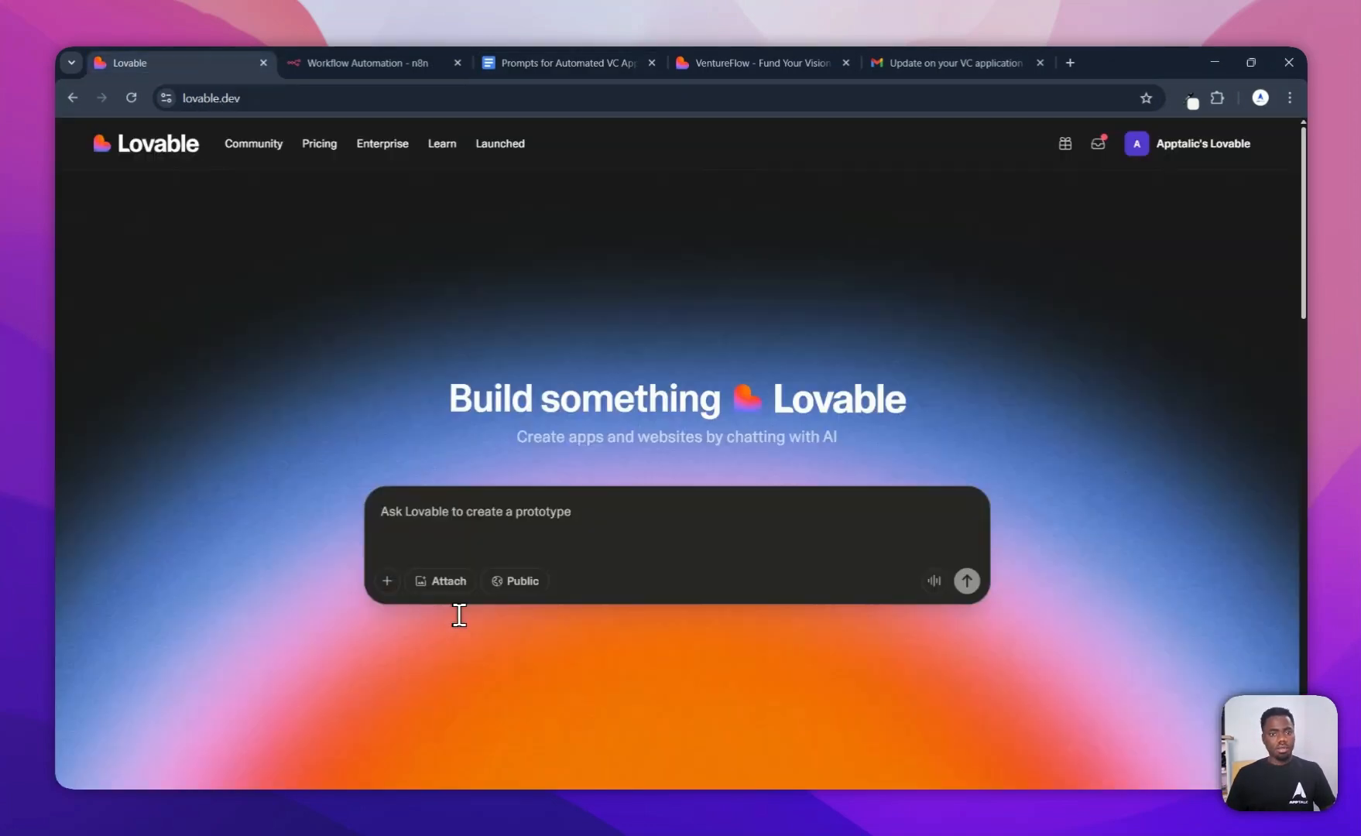
# Step: Paste the copied page-building prompt for the two-page VC platform into Lovable, check it and submit it
pyautogui.hotkey('ctrl', 'v')
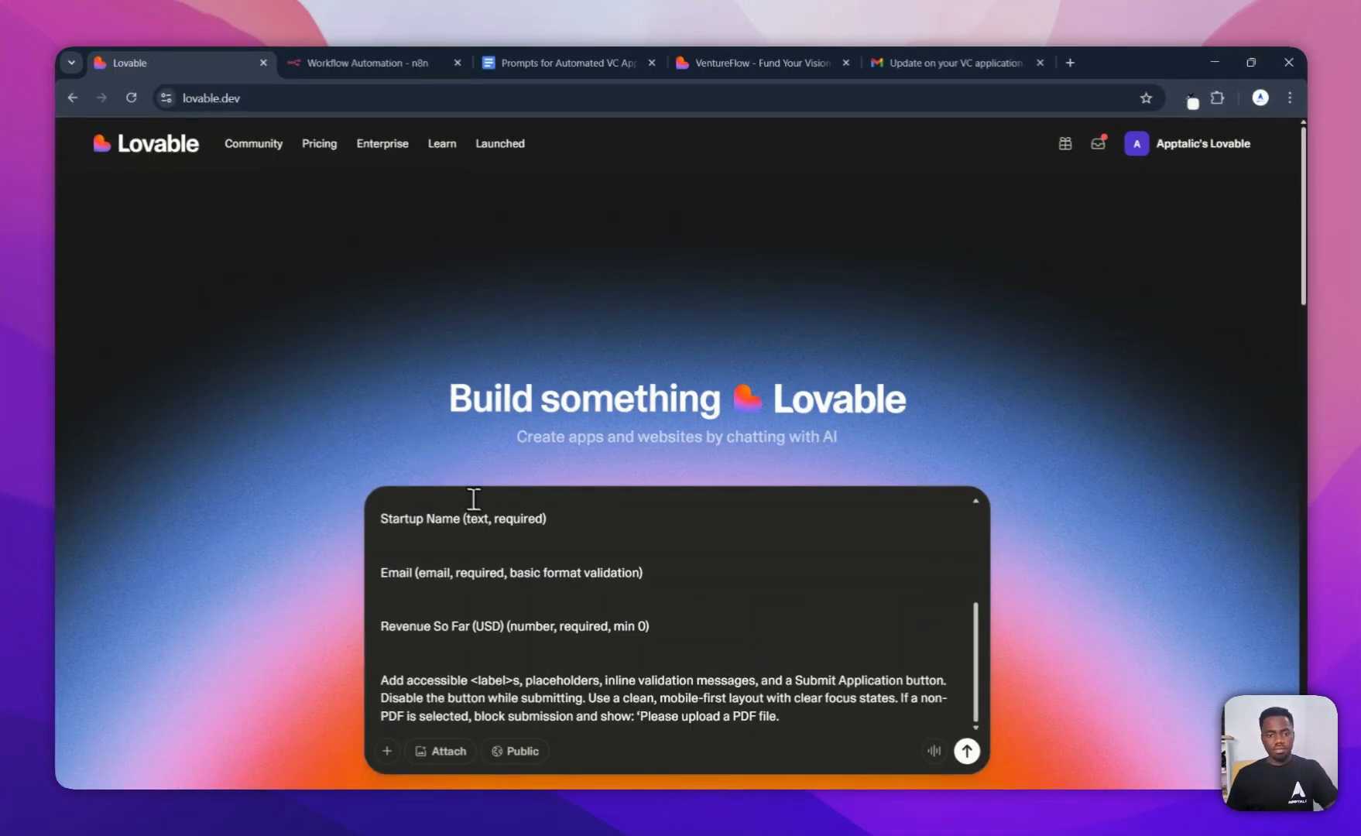
pyautogui.scroll(-5, 479, 504)
pyautogui.scroll(-1, 479, 505)
pyautogui.scroll(3, 495, 517)
pyautogui.scroll(-2, 519, 596)
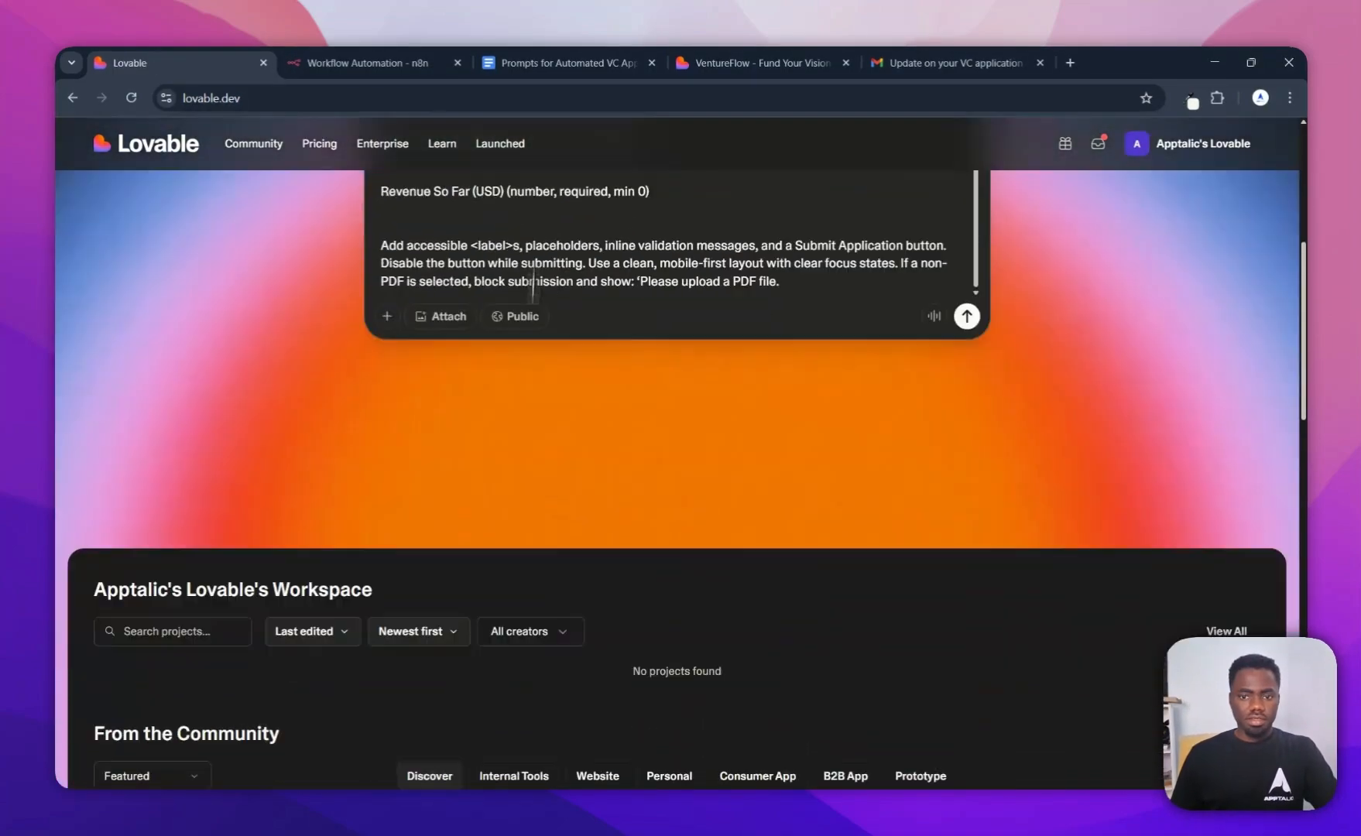
pyautogui.scroll(5, 557, 387)
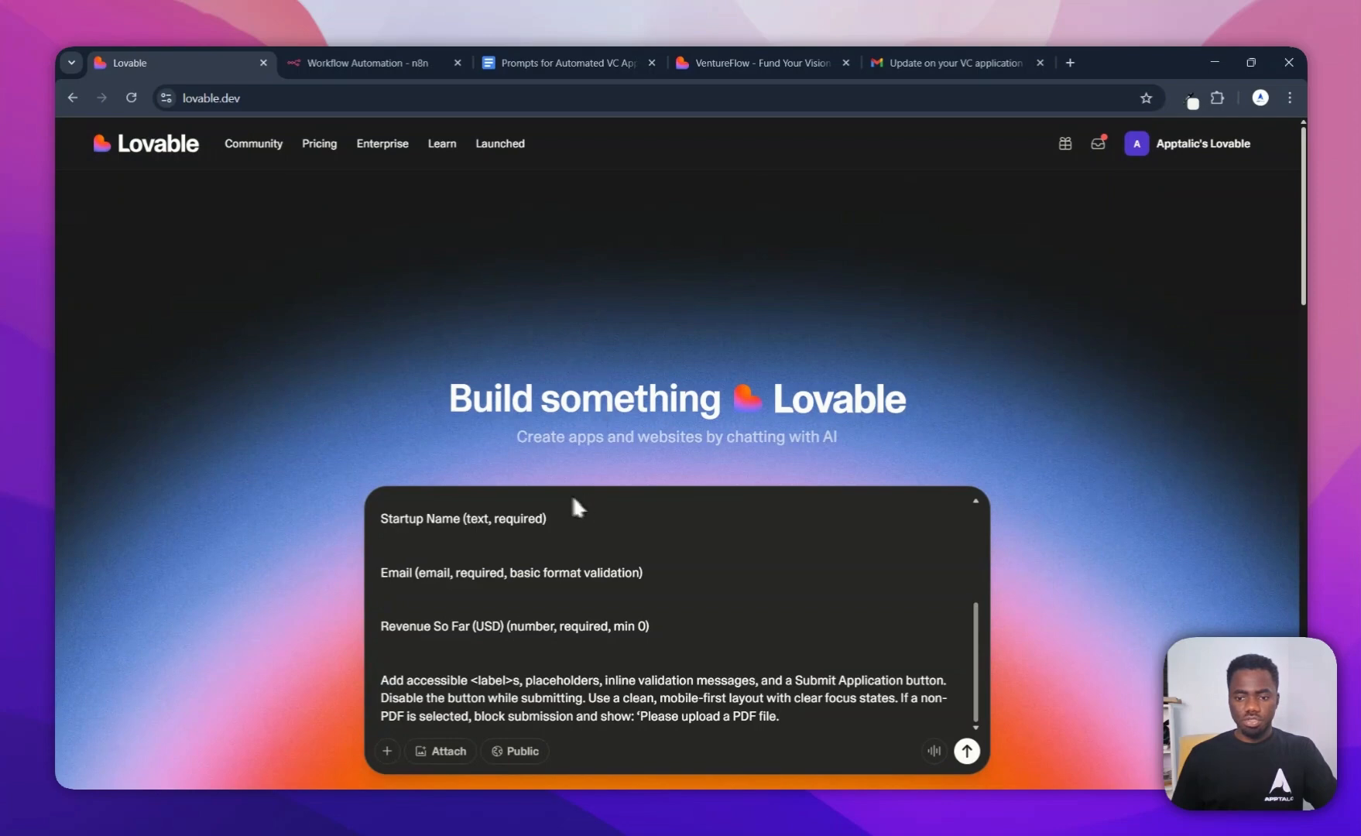
pyautogui.scroll(10, 577, 508)
pyautogui.scroll(-2, 968, 619)
pyautogui.scroll(2, 969, 568)
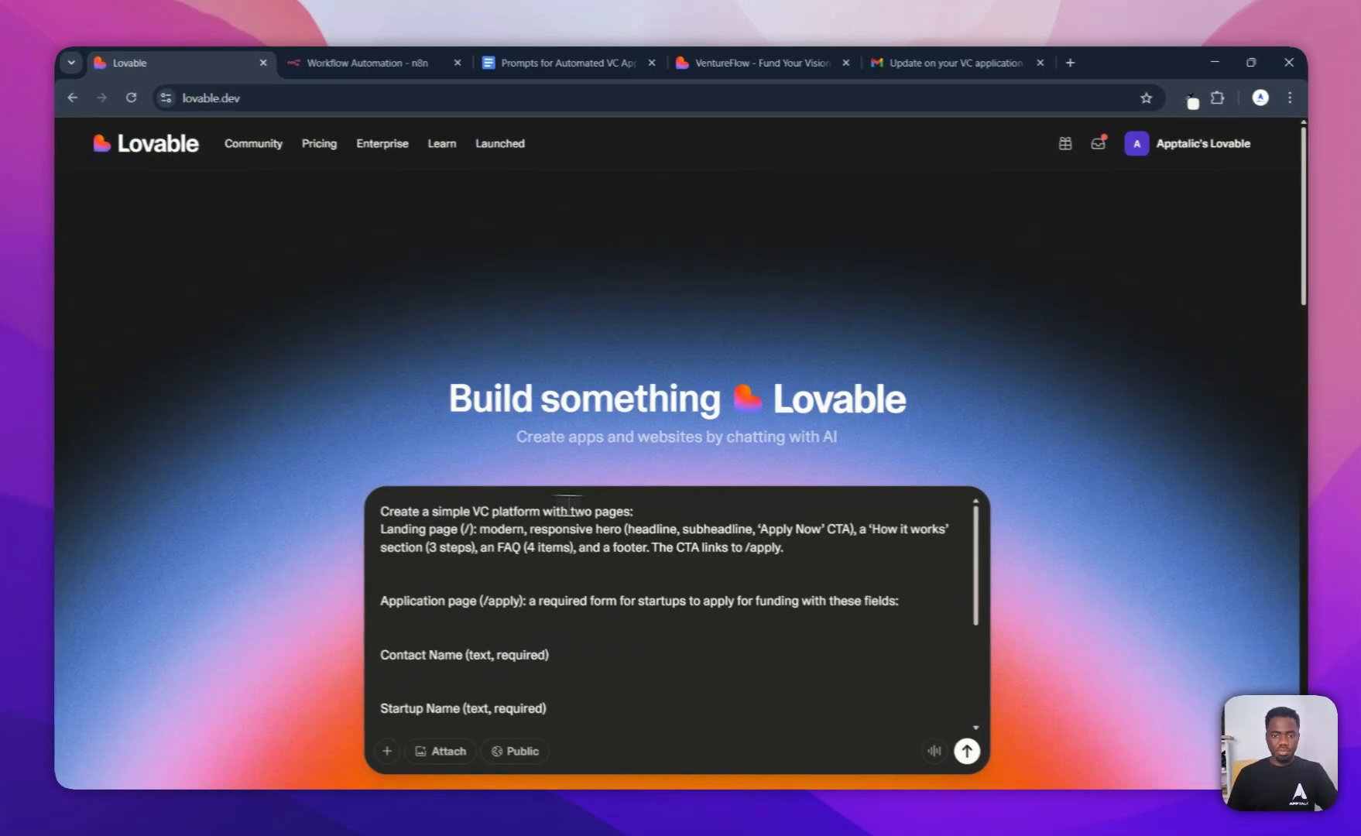
pyautogui.scroll(-5, 413, 522)
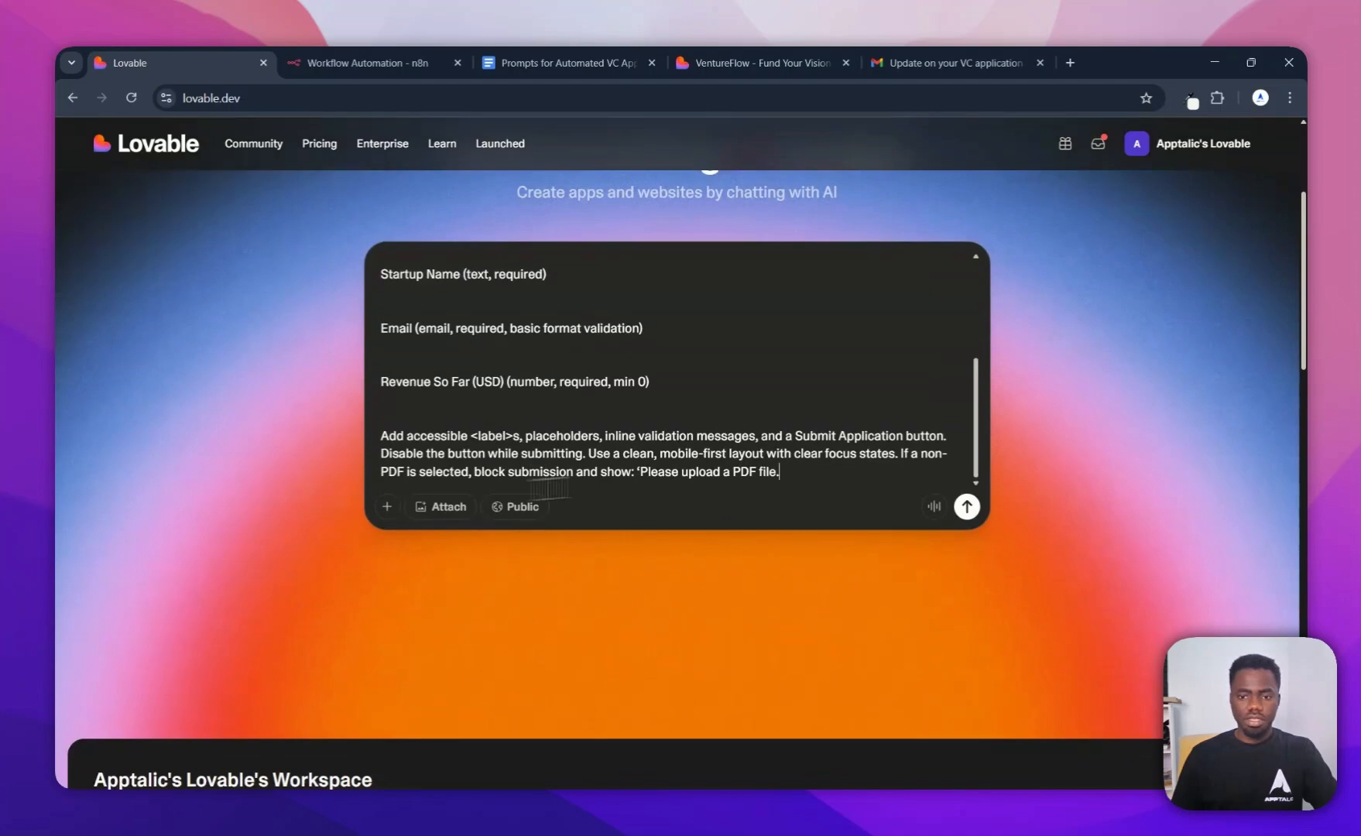
pyautogui.click(966, 508)
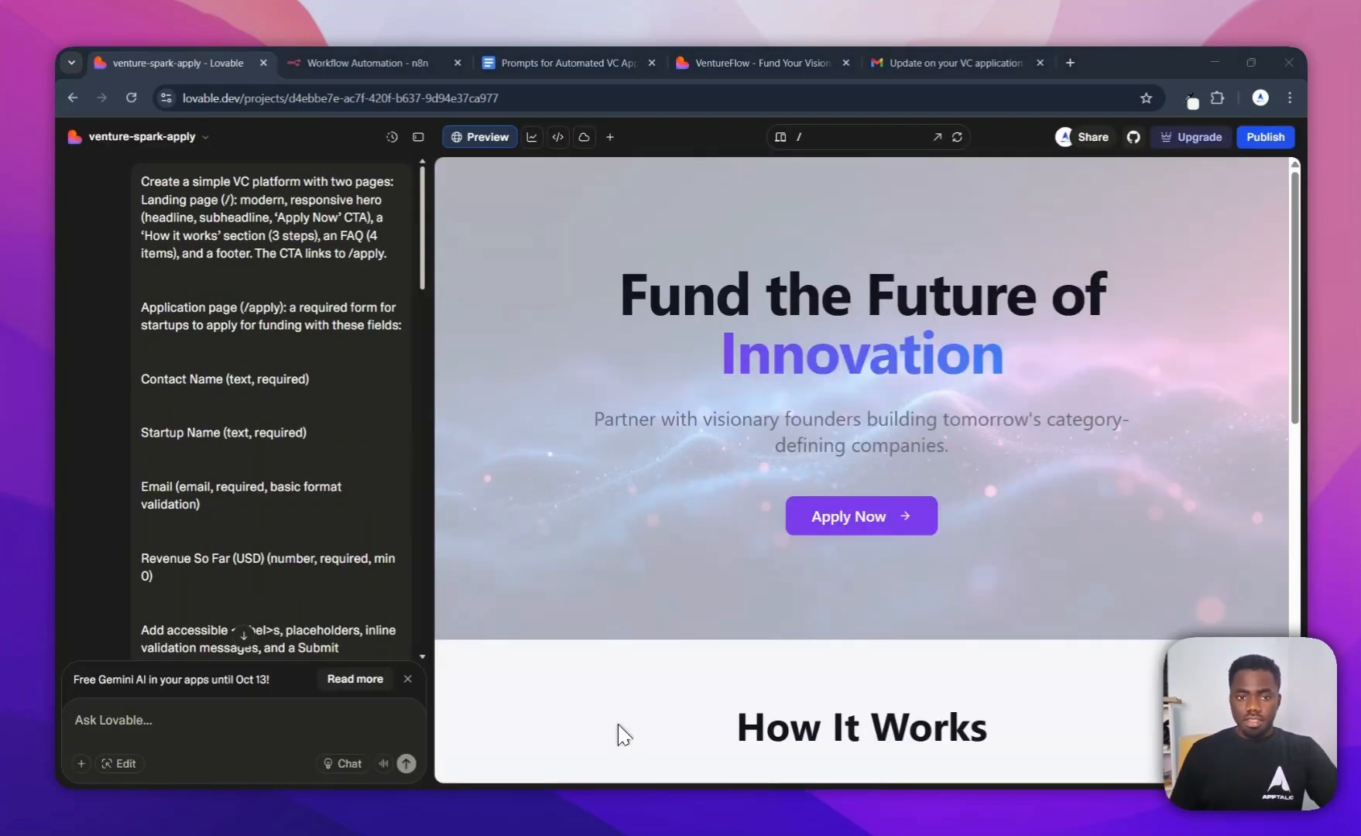
# Step: Review the generated landing page's hero, How It Works, FAQ and footer, and follow Apply Now to inspect the application form
pyautogui.scroll(-3, 591, 413)
pyautogui.scroll(3, 556, 410)
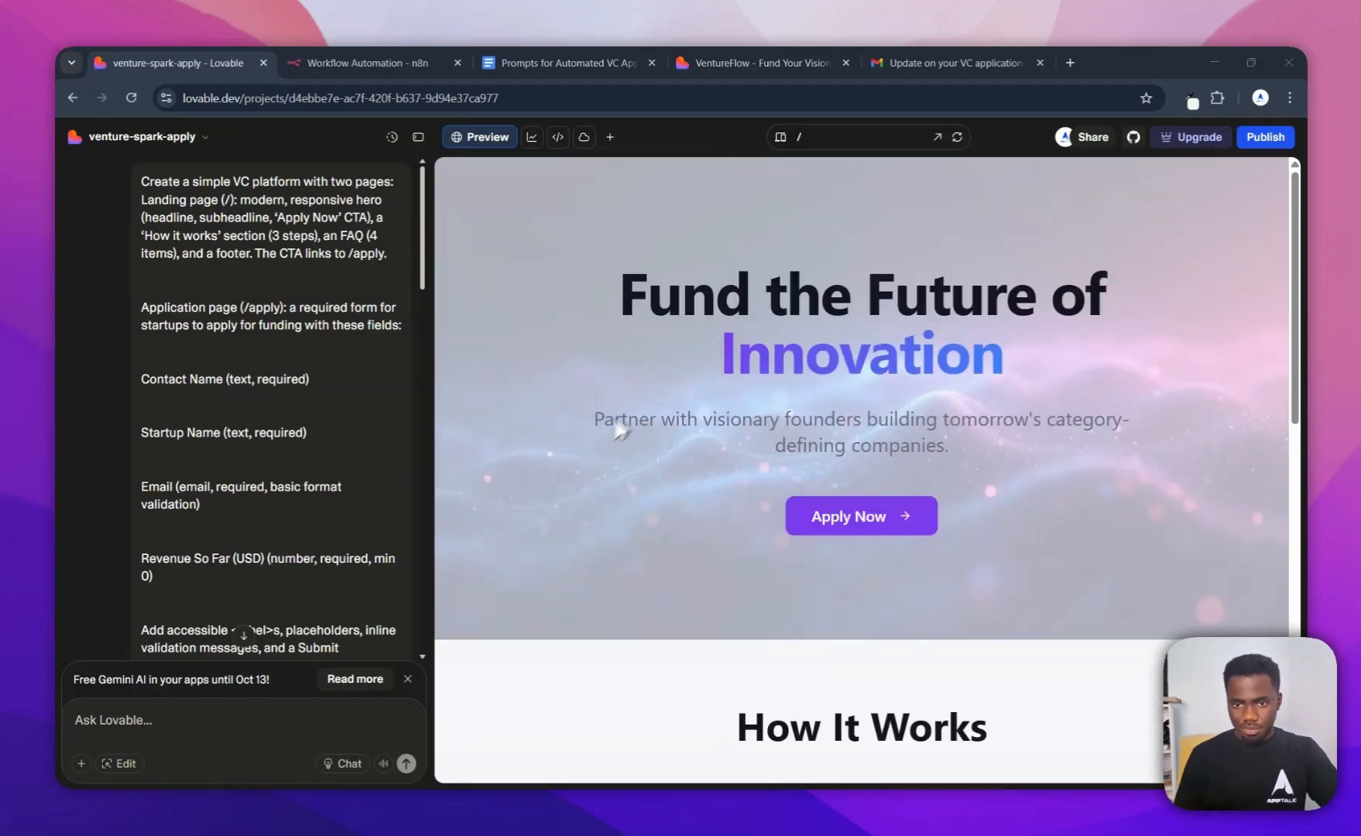
pyautogui.scroll(-5, 616, 314)
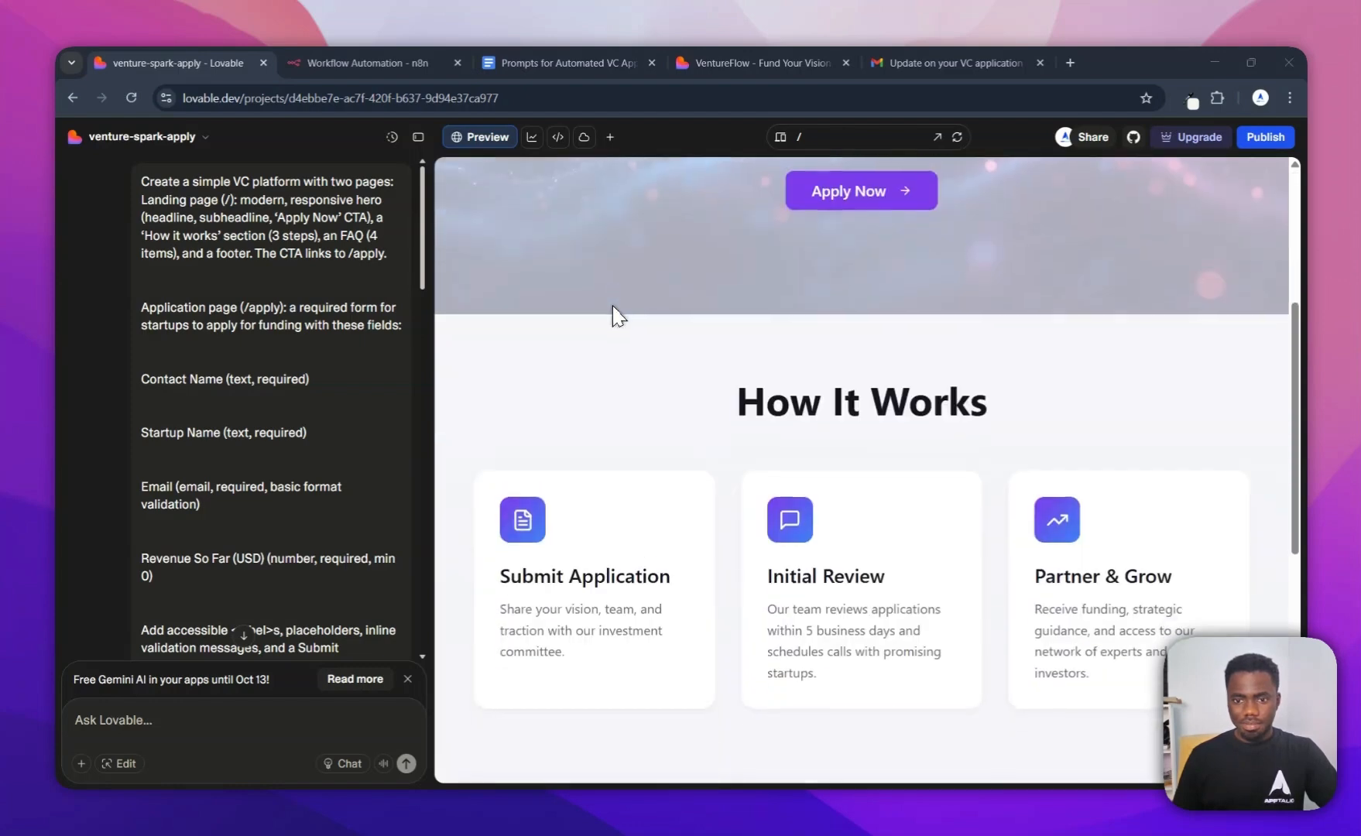
pyautogui.scroll(1, 619, 302)
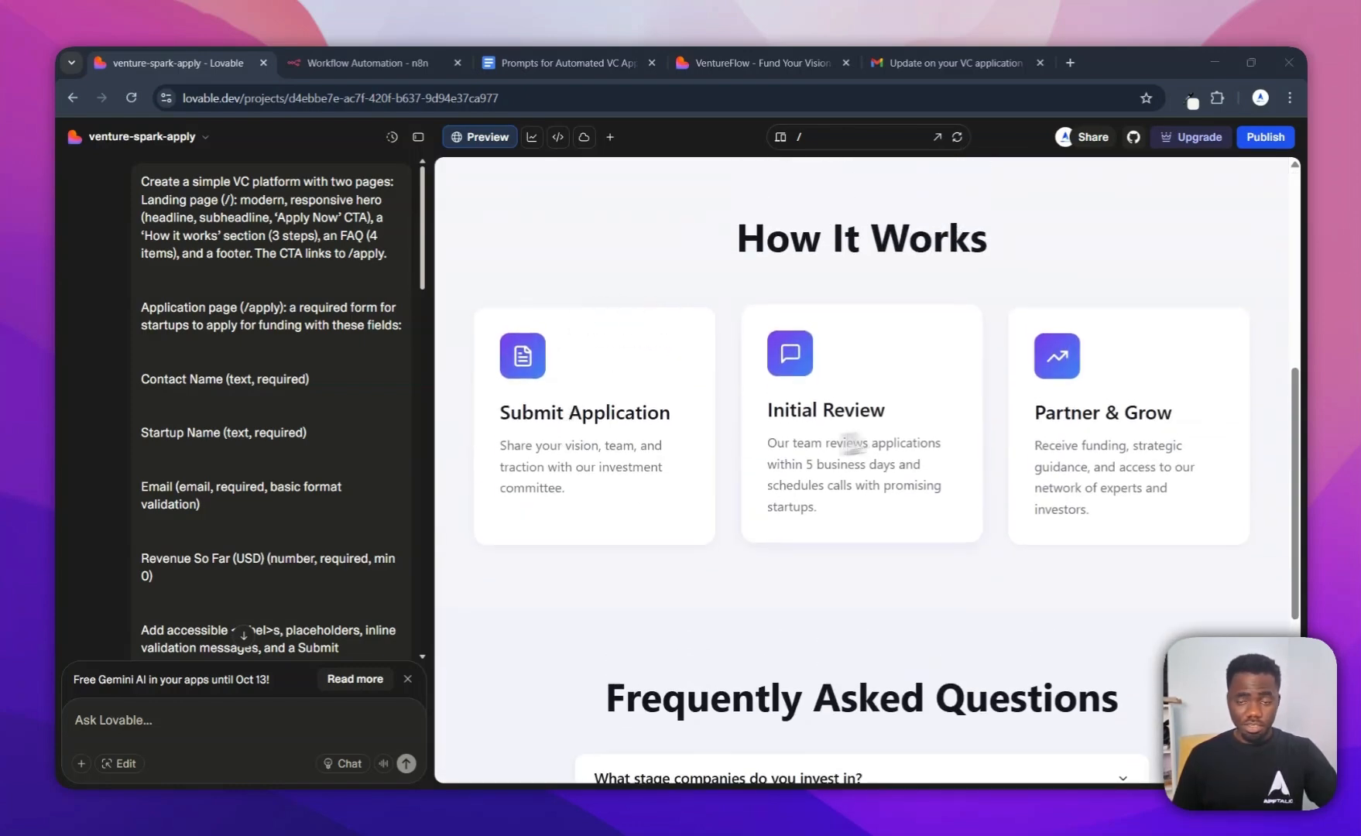
pyautogui.scroll(-4, 845, 447)
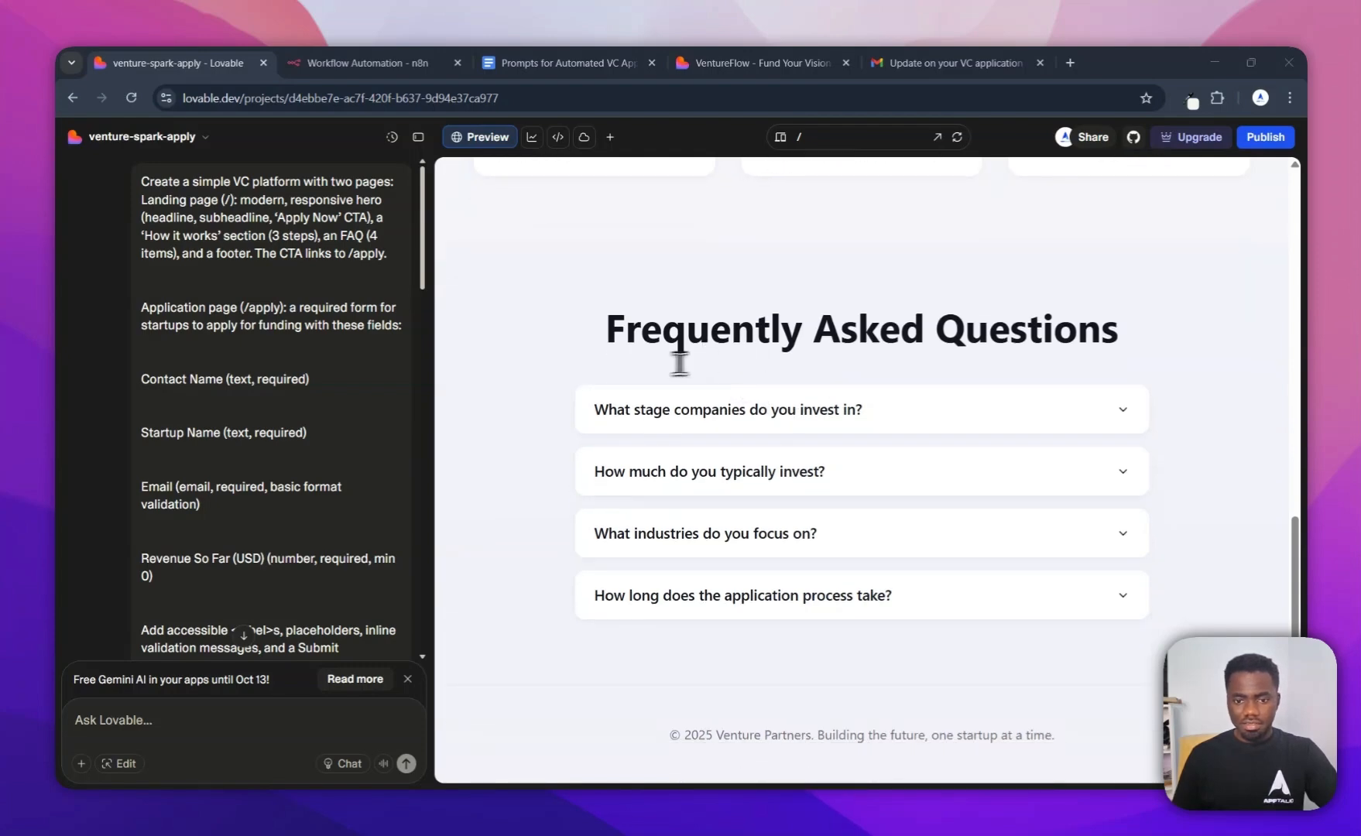
pyautogui.scroll(10, 588, 379)
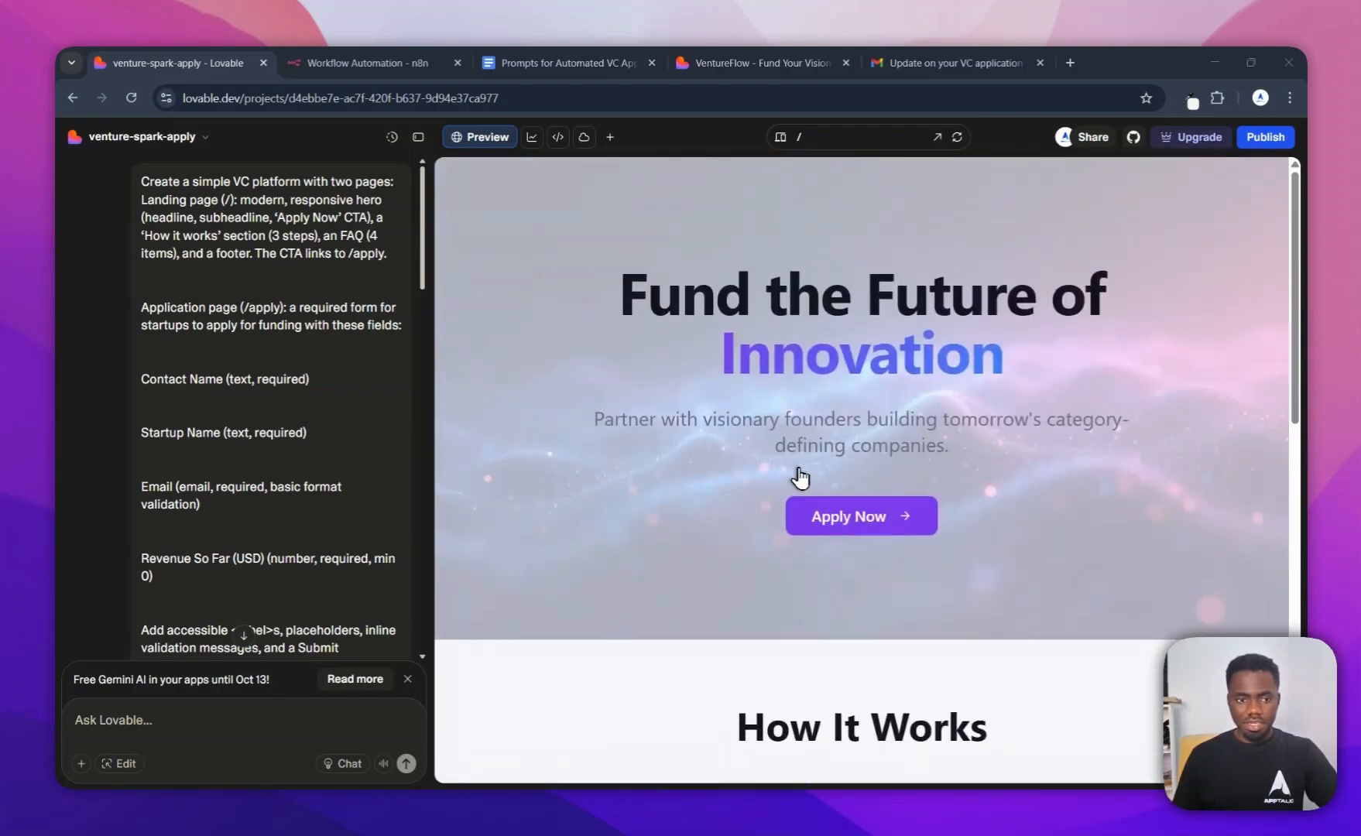
pyautogui.click(873, 517)
pyautogui.scroll(-2, 820, 480)
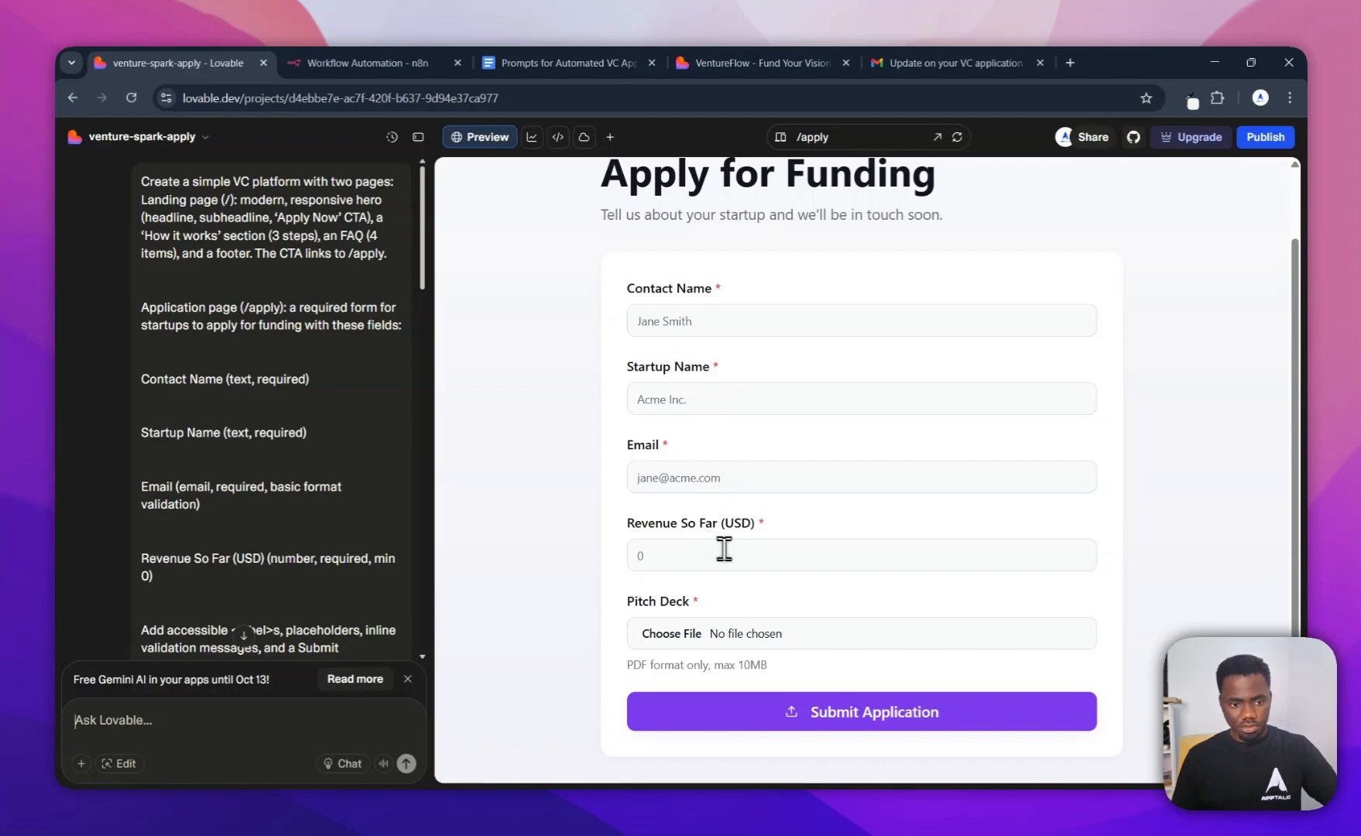
# Step: Ask Lovable to "Remove pitch deck" from the application form and follow its reply in the chat
pyautogui.write('Remove pi')
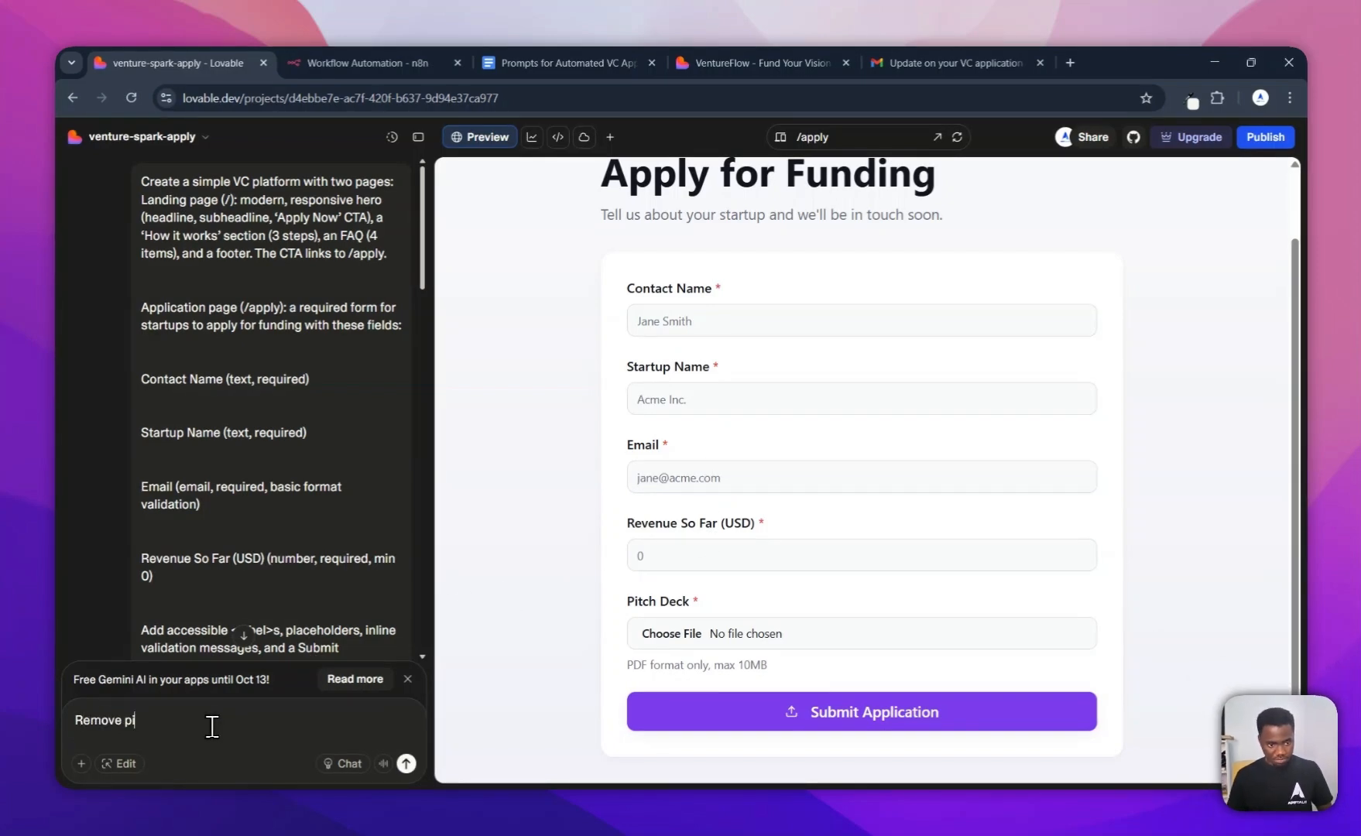
pyautogui.write('tch ')
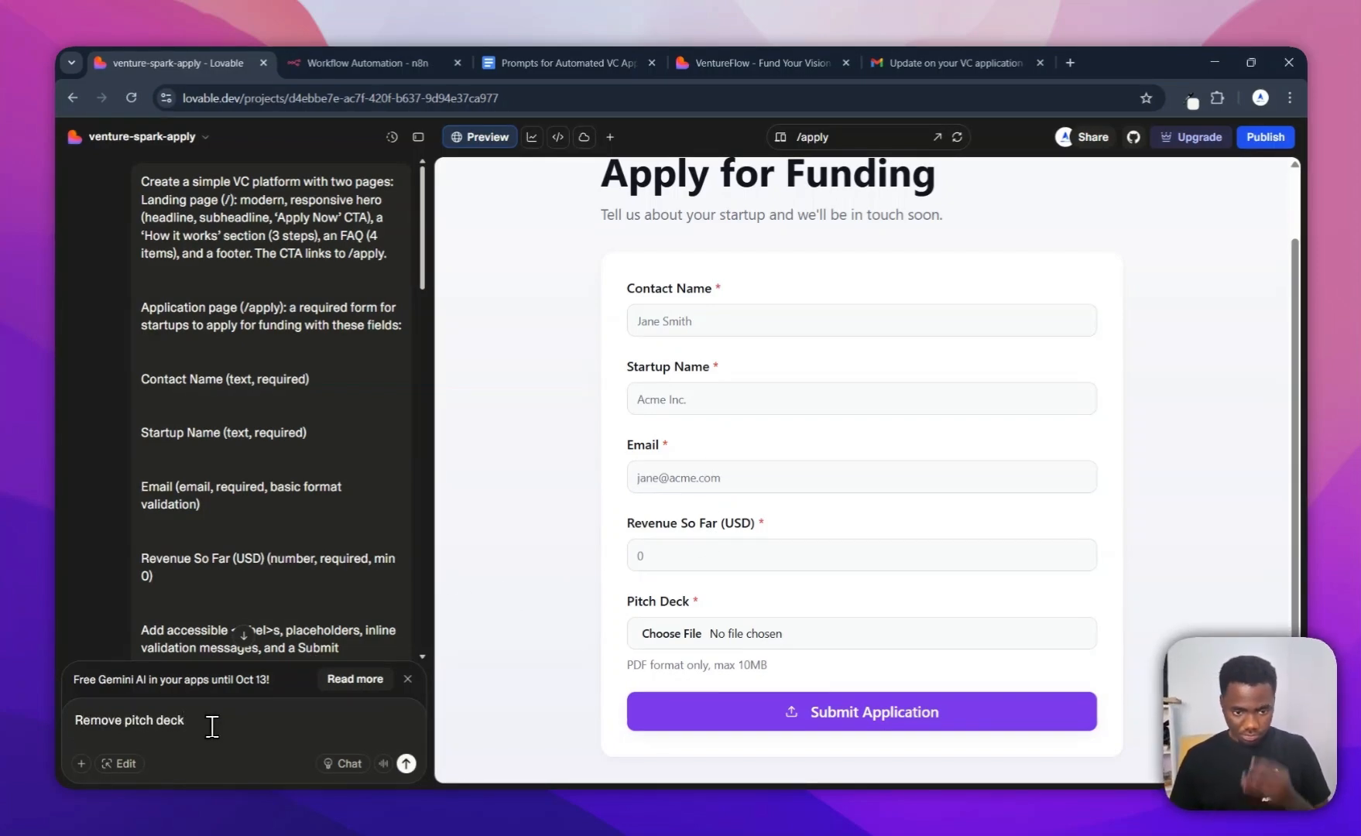
pyautogui.write('deck')
pyautogui.press('Return')
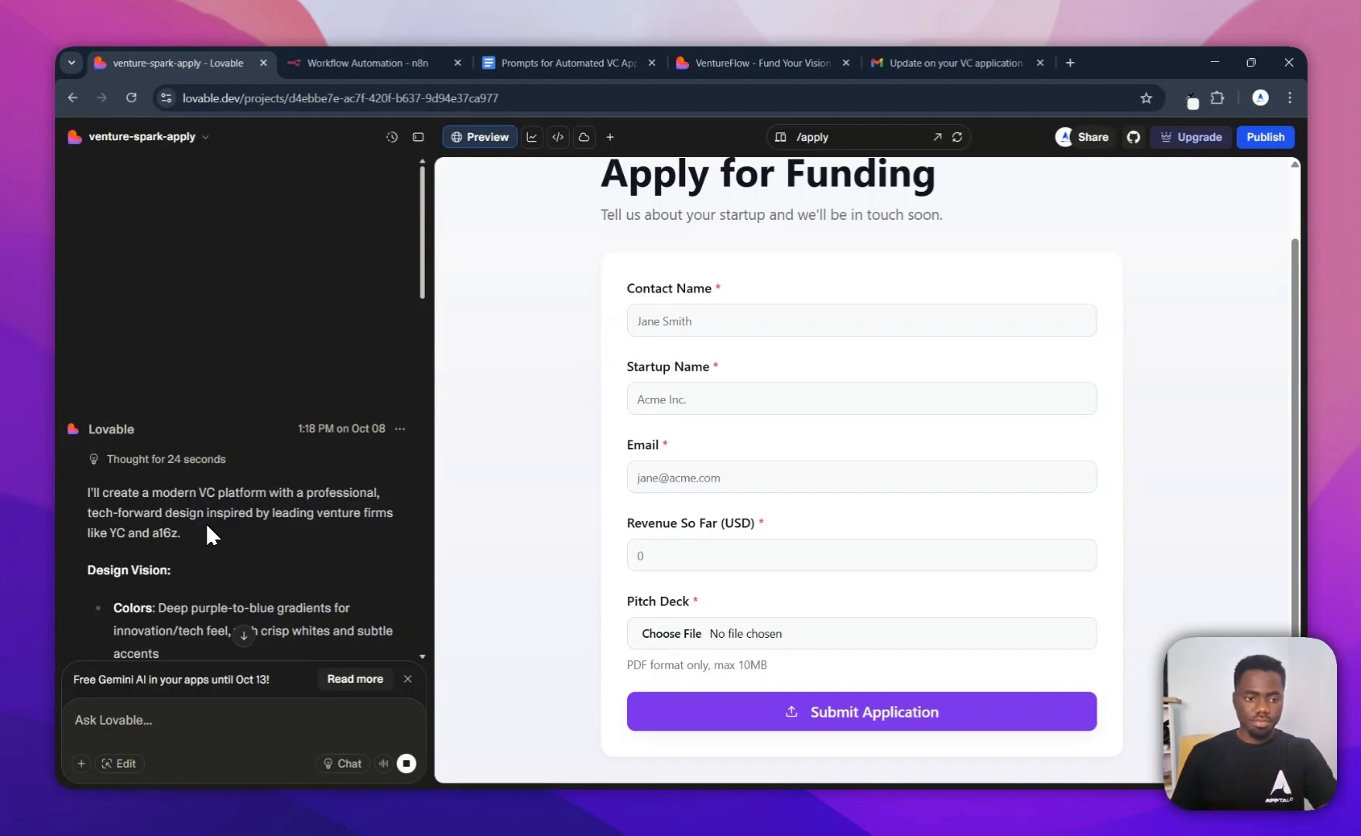
pyautogui.scroll(-10, 206, 522)
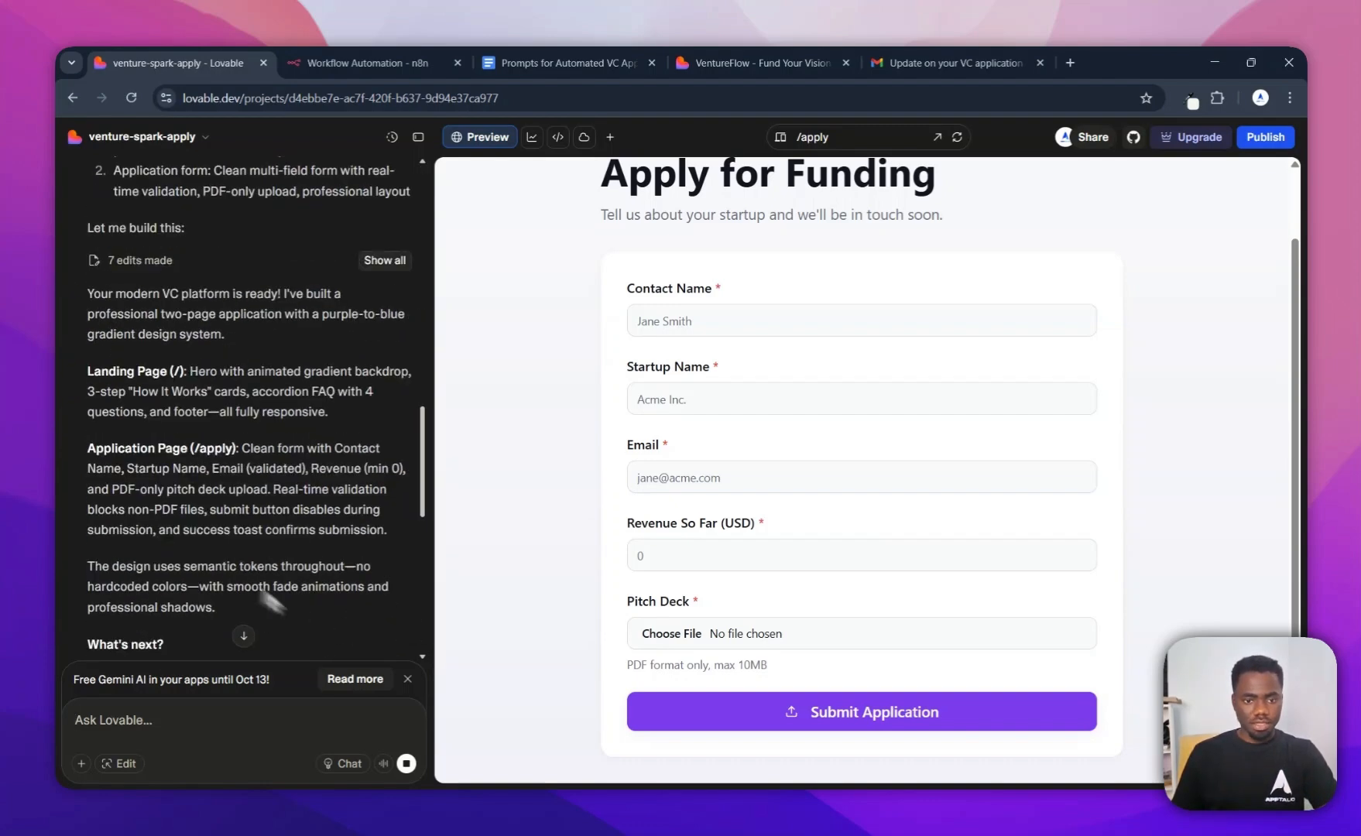
pyautogui.scroll(-8, 271, 600)
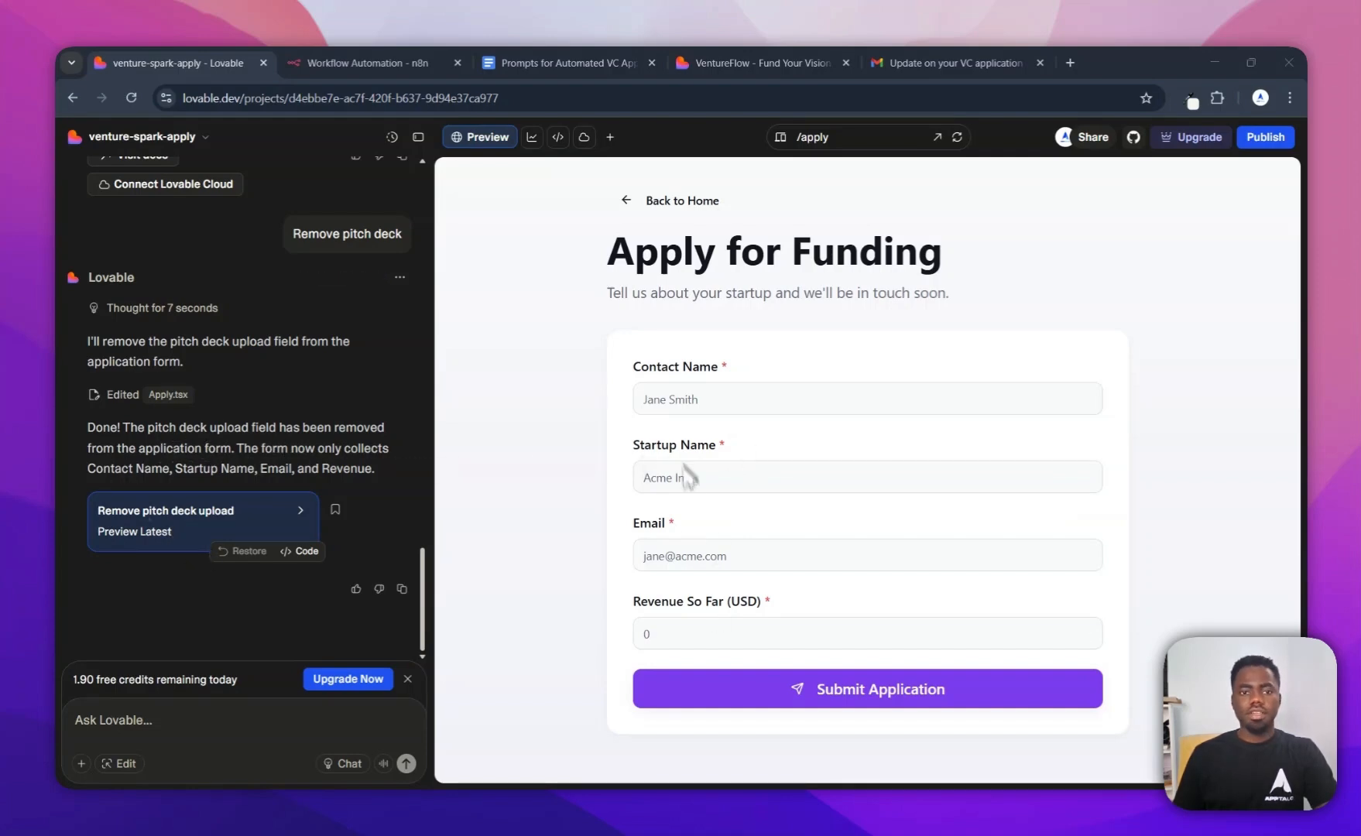
# Step: Switch to the n8n workflow, move the Switch node farther from the Webhook node and check its routing rules
pyautogui.hotkey('ctrl', 'Tab')
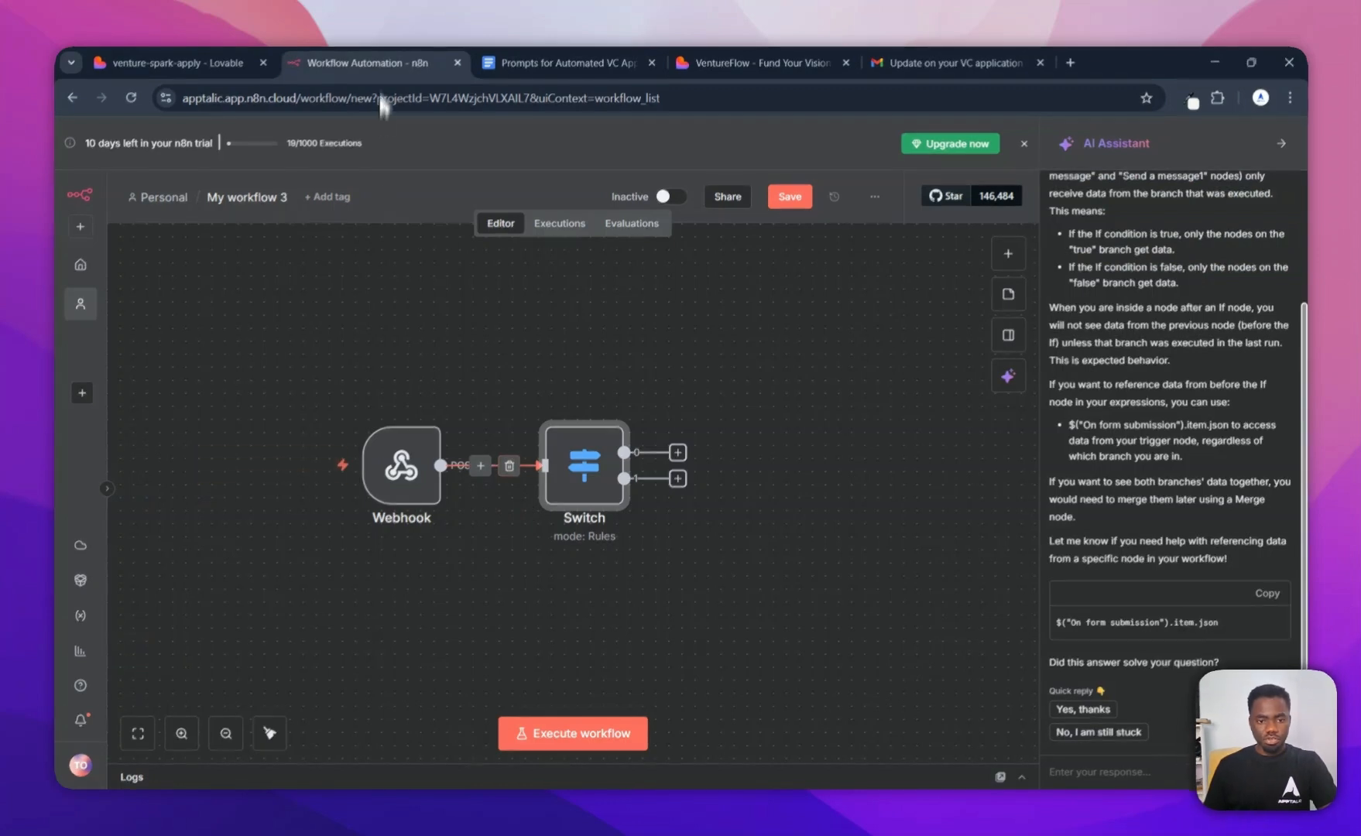
pyautogui.moveTo(540, 473); pyautogui.dragTo(593, 469)
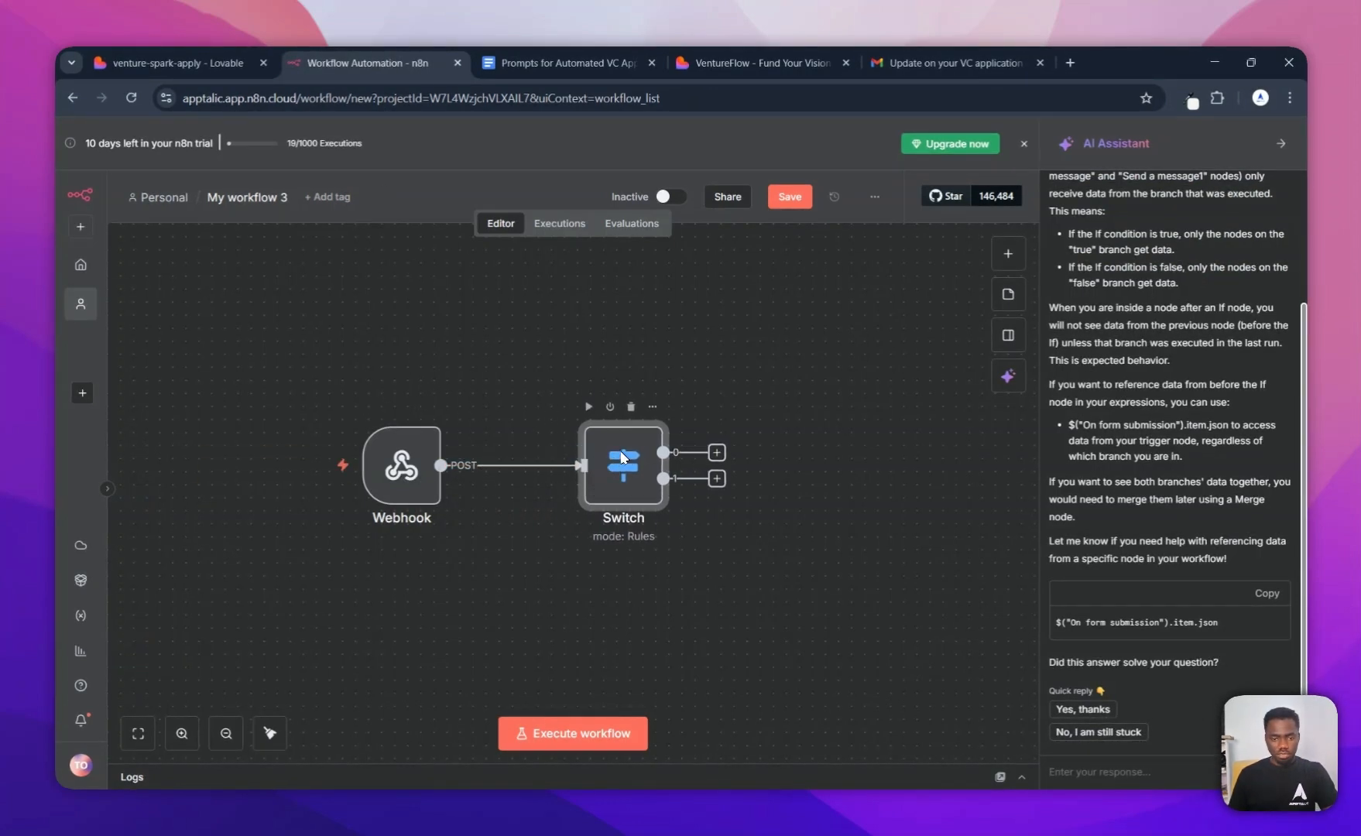
pyautogui.doubleClick(622, 466)
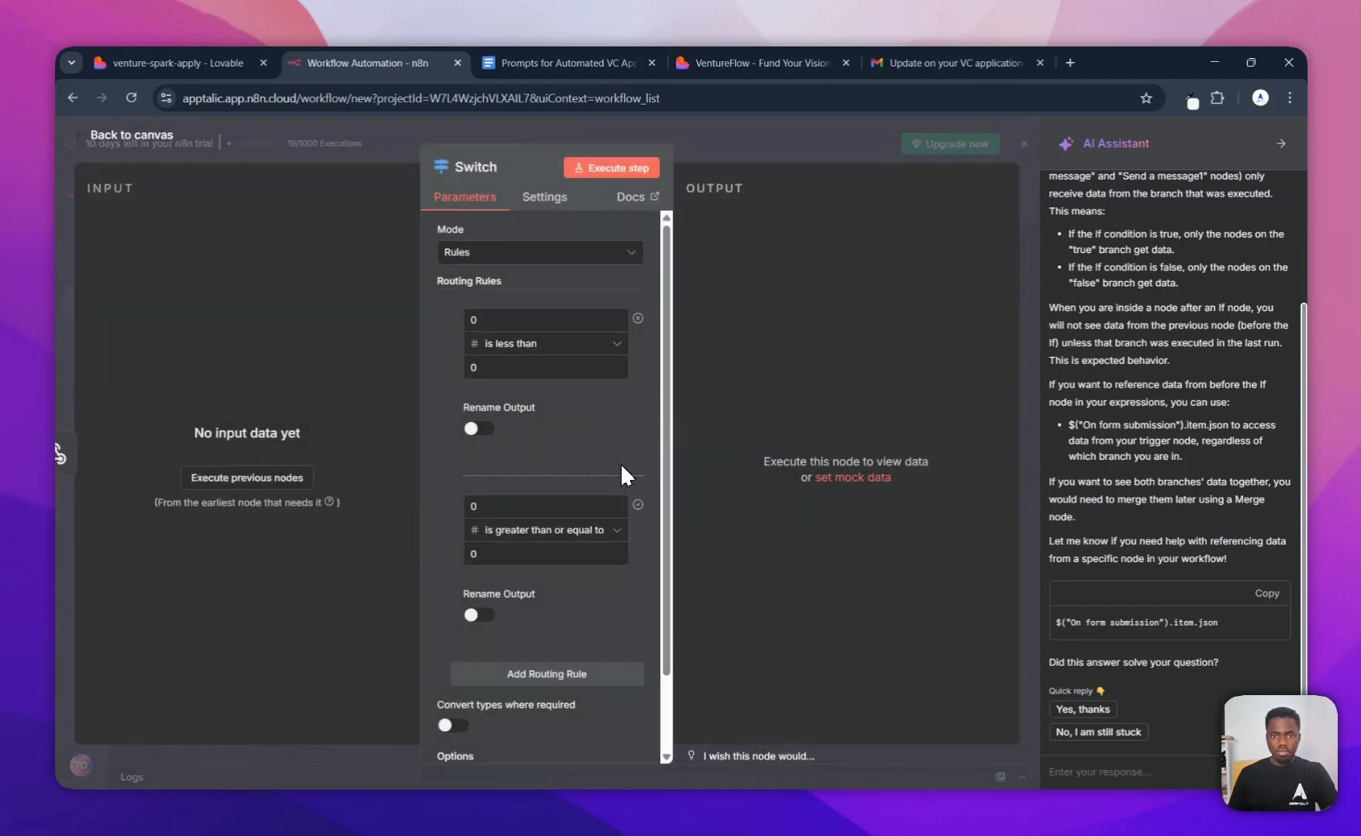
pyautogui.press('Escape')
# Step: Copy the test URL from the Webhook node's settings and switch back to Lovable
pyautogui.doubleClick(408, 453)
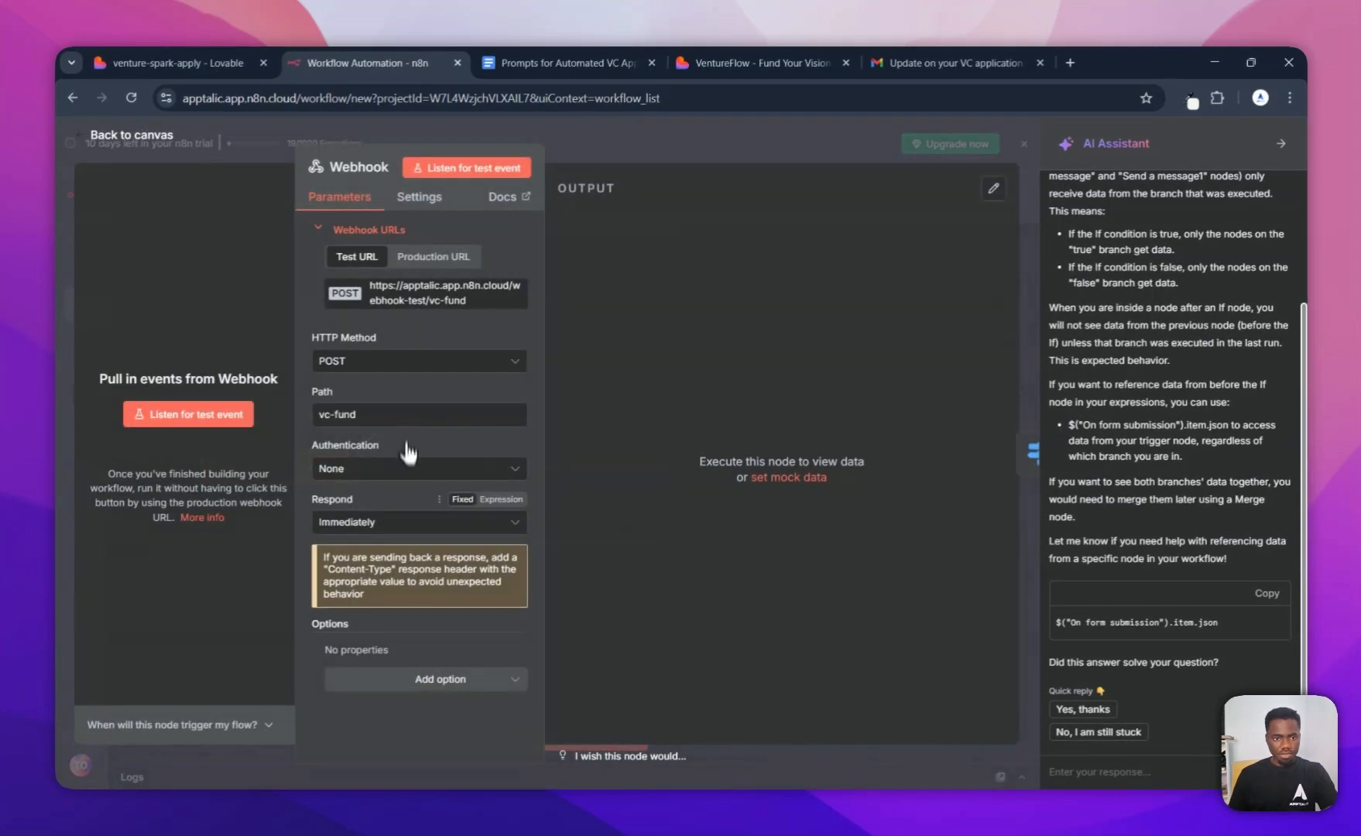
pyautogui.click(415, 301)
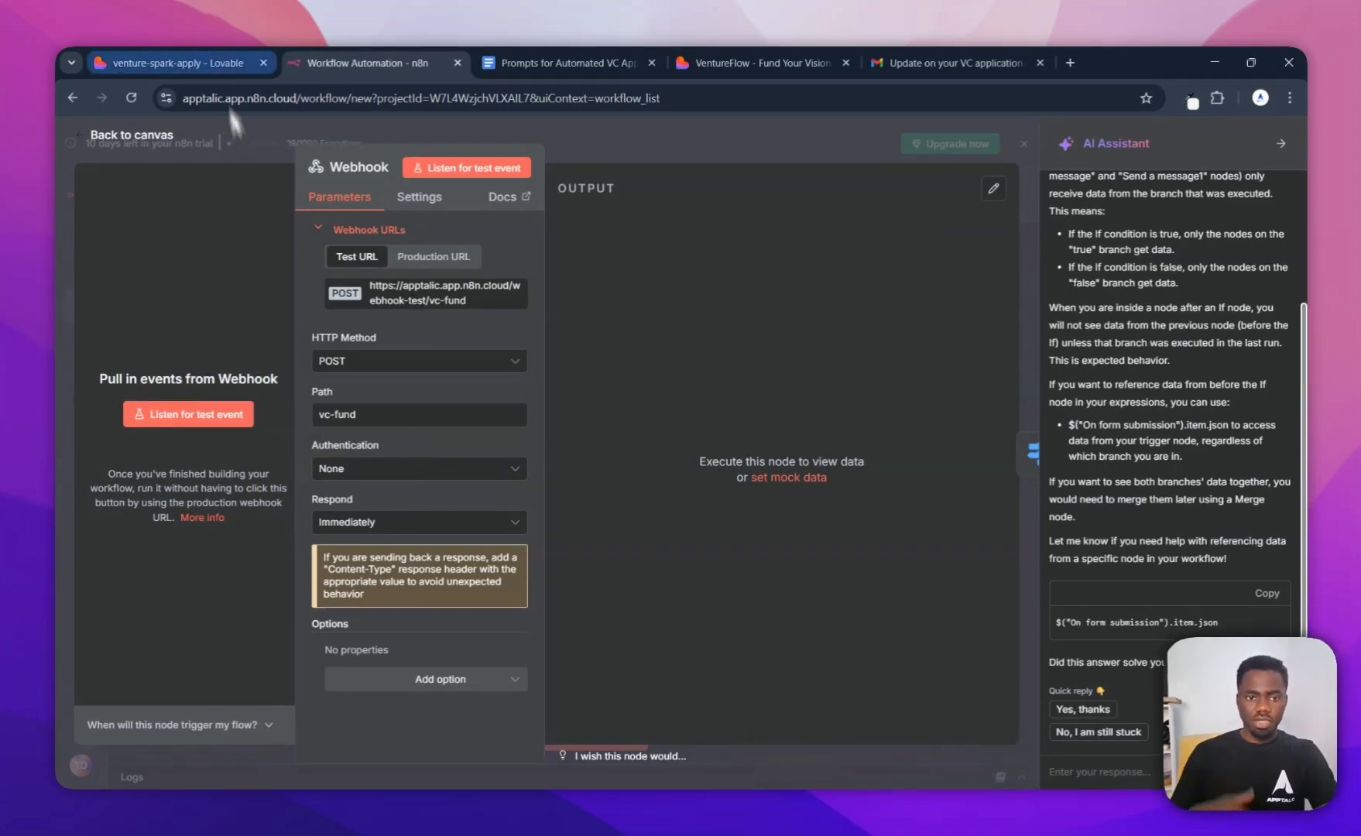
pyautogui.click(227, 63)
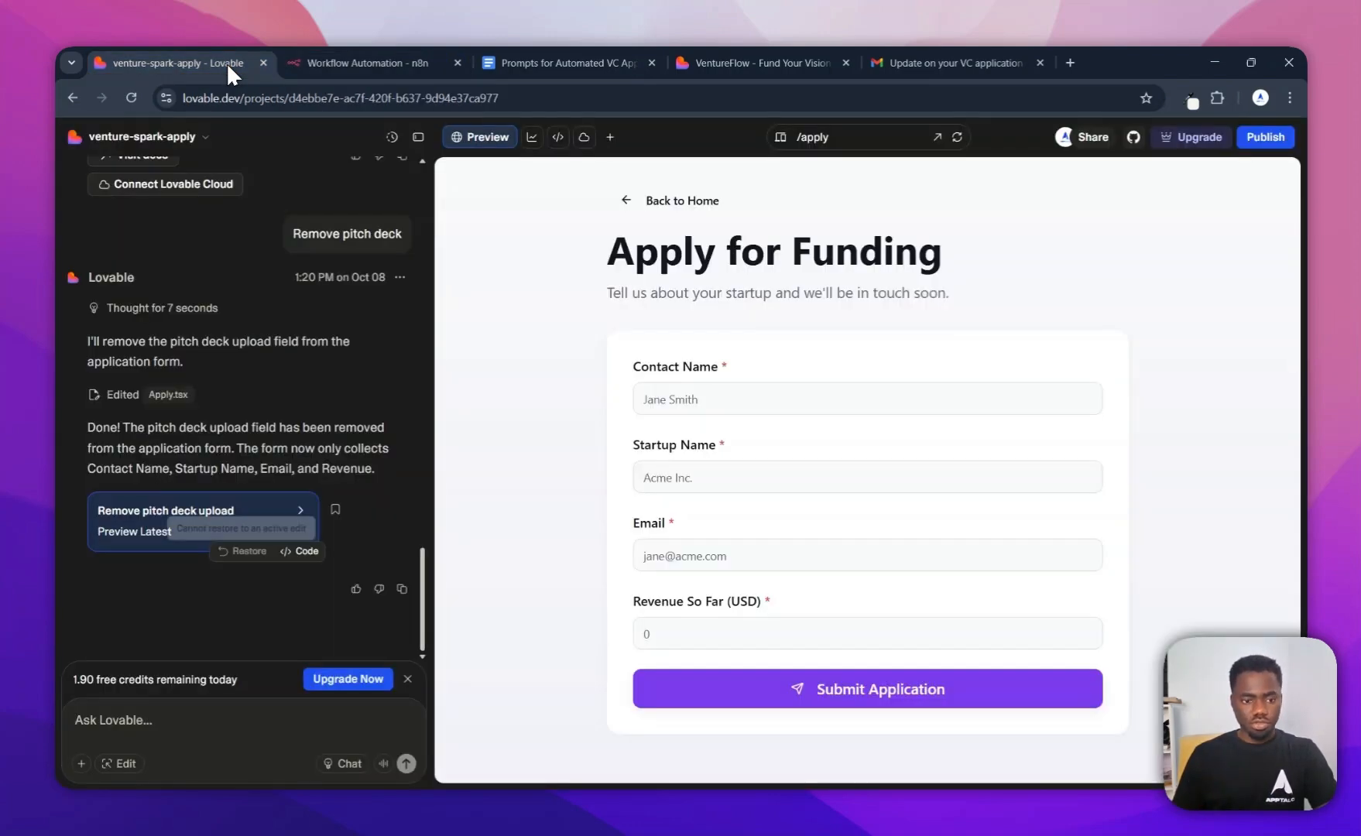
# Step: Submit the prompt "Send the data from the form to this webhook -" to Lovable, followed by the copied webhook URL
pyautogui.click(187, 725)
pyautogui.write('S')
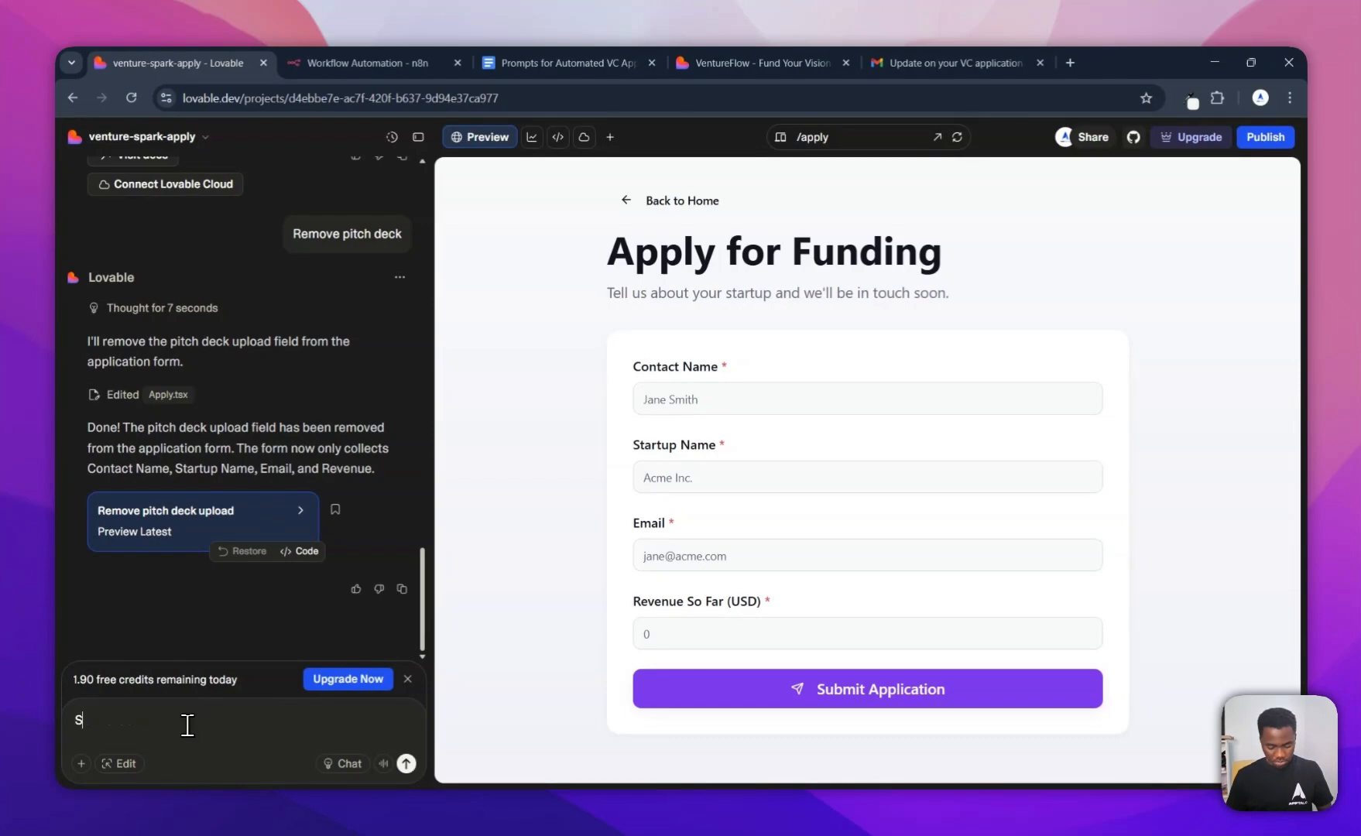
pyautogui.write('end the dea')
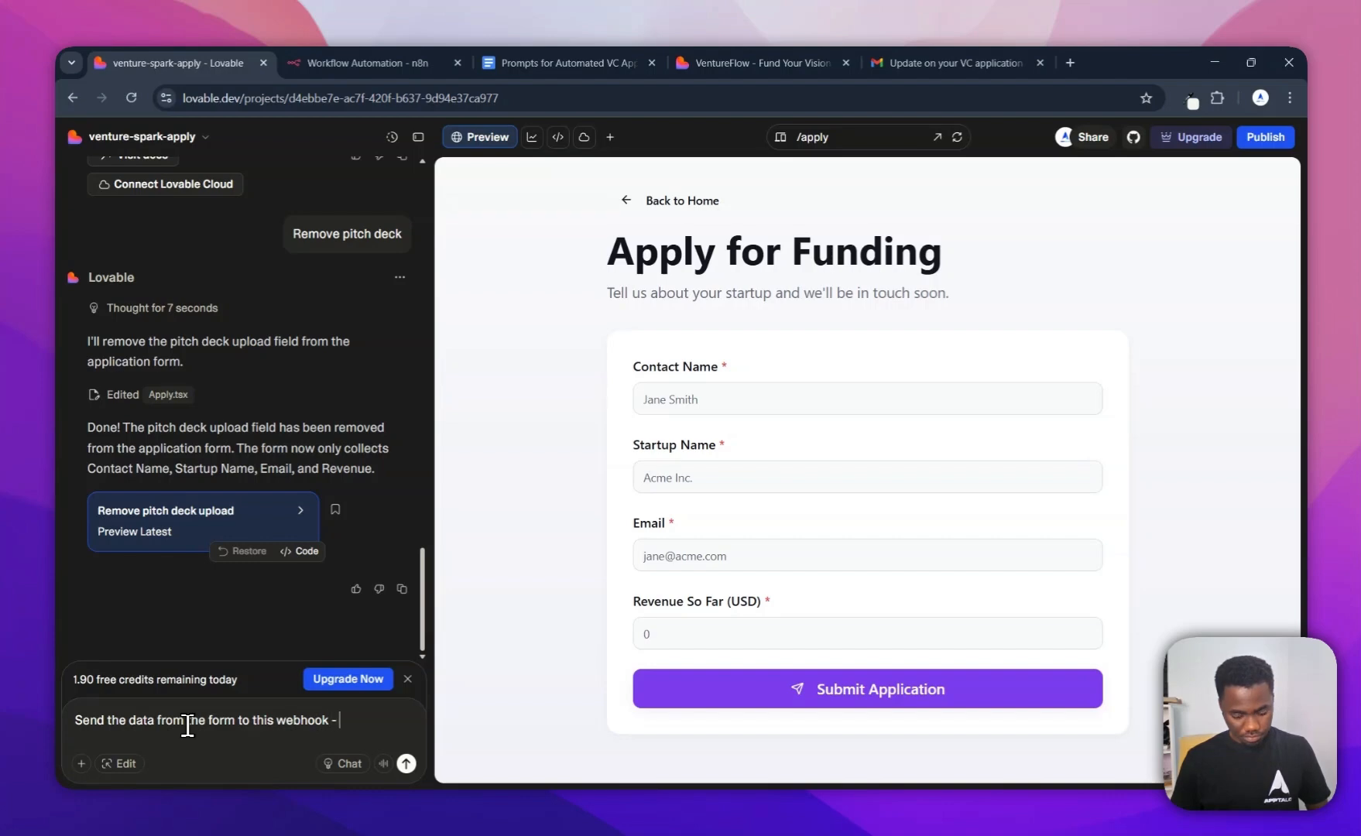
pyautogui.hotkey('ctrl', 'v')
pyautogui.press('Return')
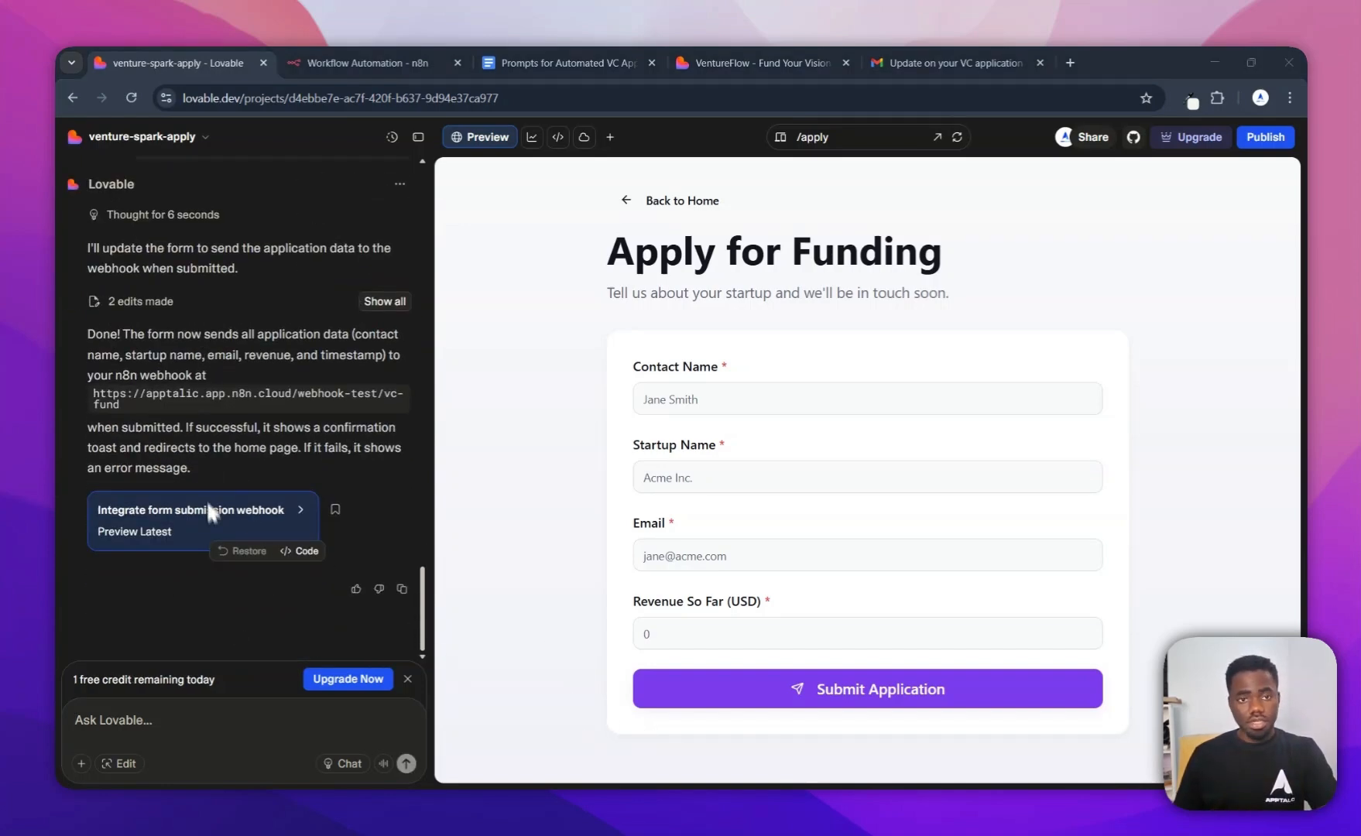
# Step: Switch to n8n, make the Webhook node listen for a test event and return to Lovable
pyautogui.hotkey('ctrl', 'Tab')
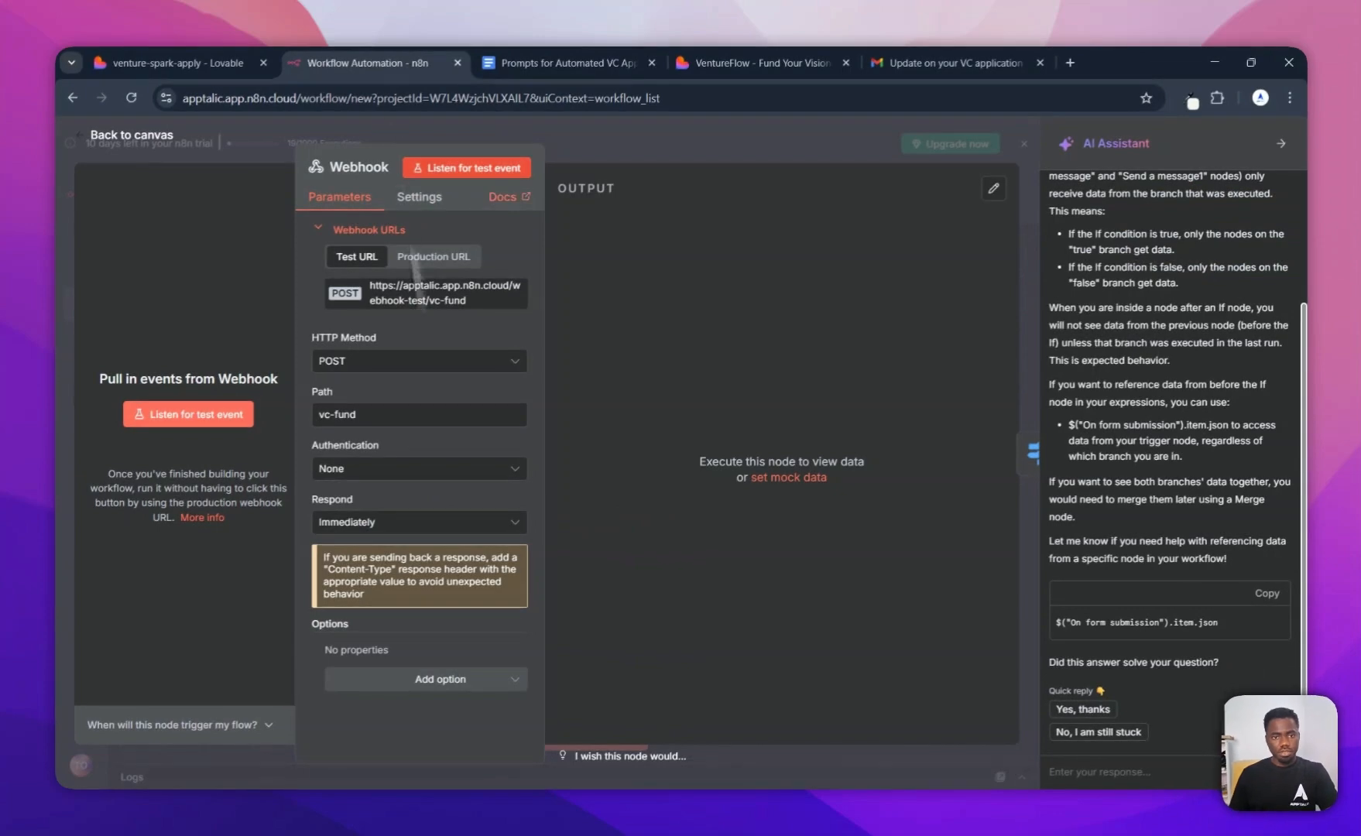
pyautogui.click(466, 168)
pyautogui.hotkey('ctrl', 'shift', 'Tab')
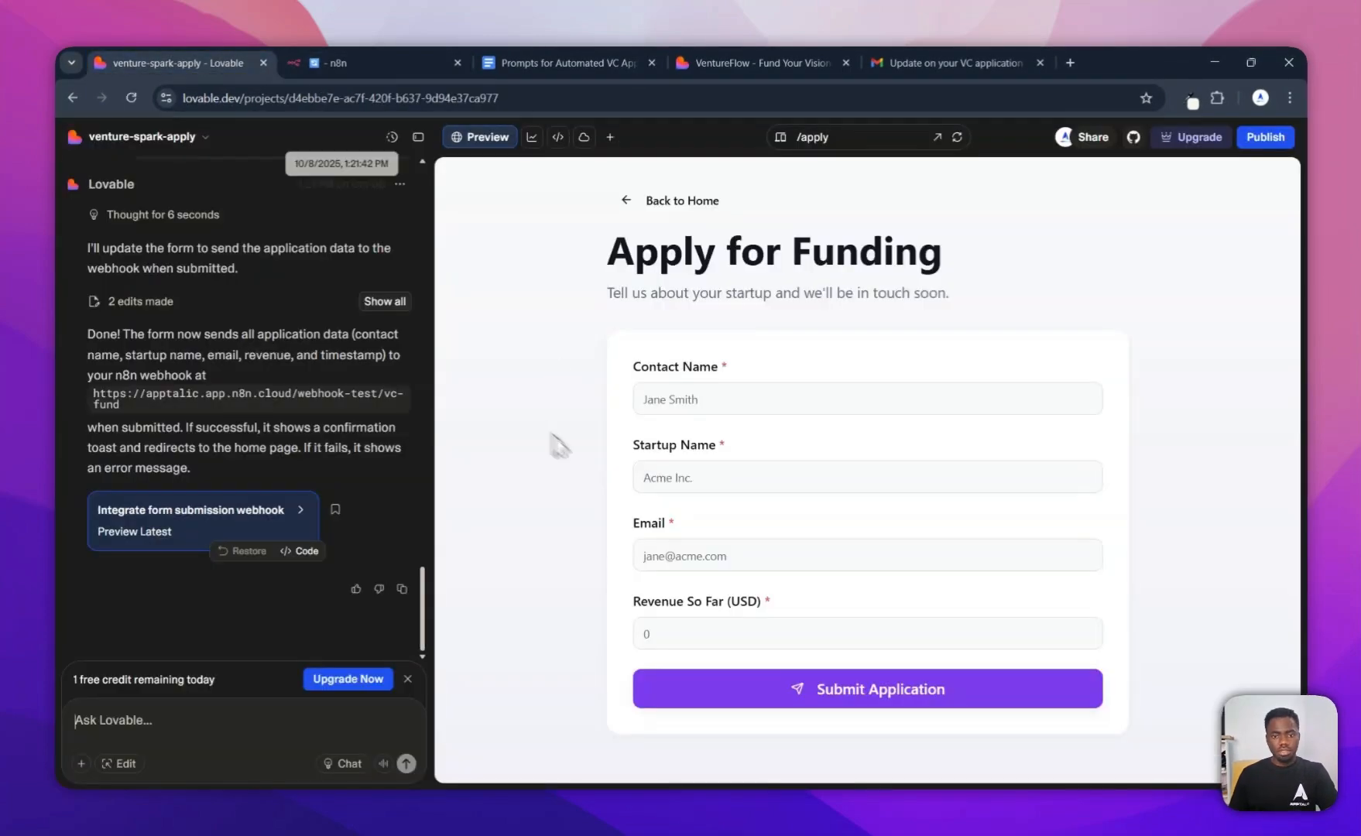
# Step: Fill in the funding form with the contact's name, the startup name Initernda and the contact's e-mail
pyautogui.click(697, 398)
pyautogui.write('Trust')
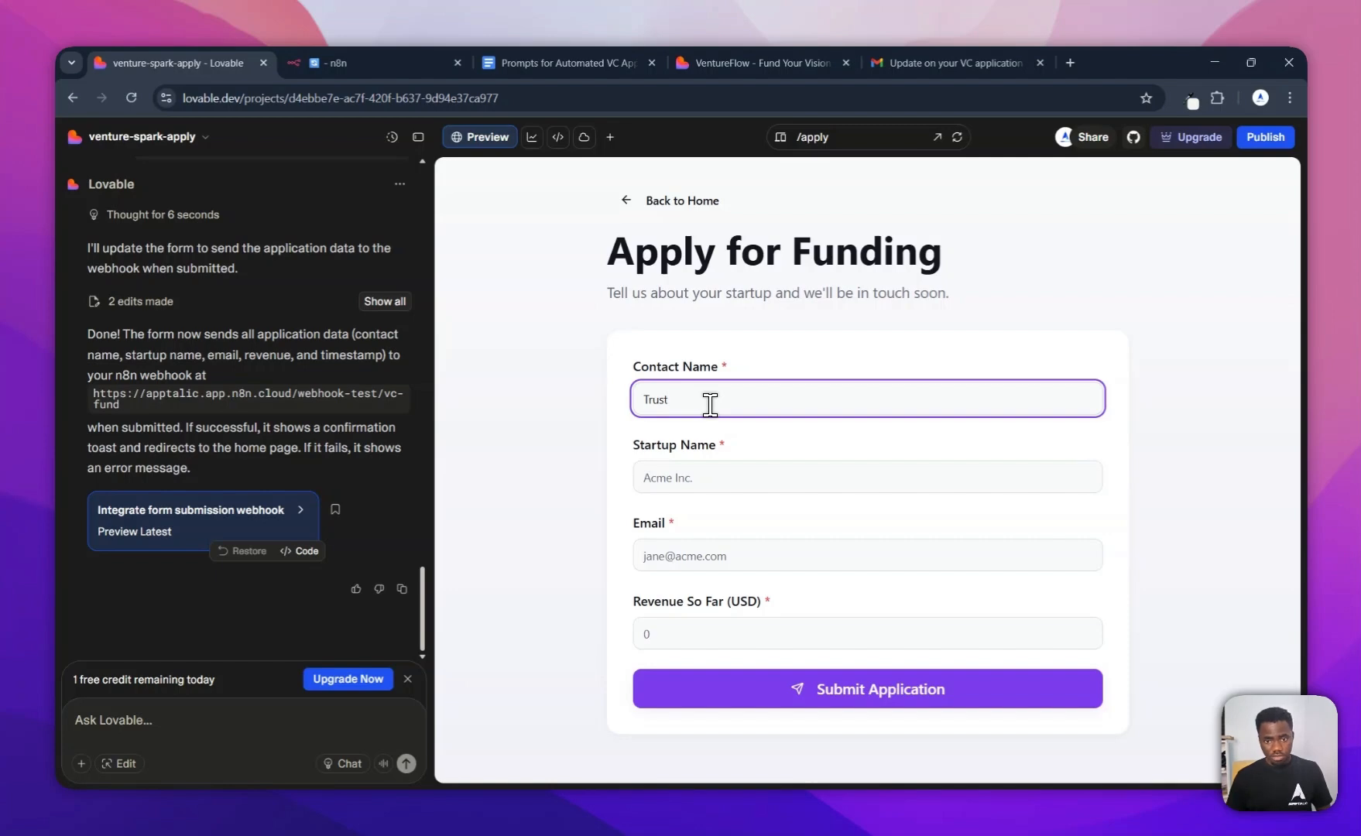
pyautogui.press('Tab')
pyautogui.write('Initernda')
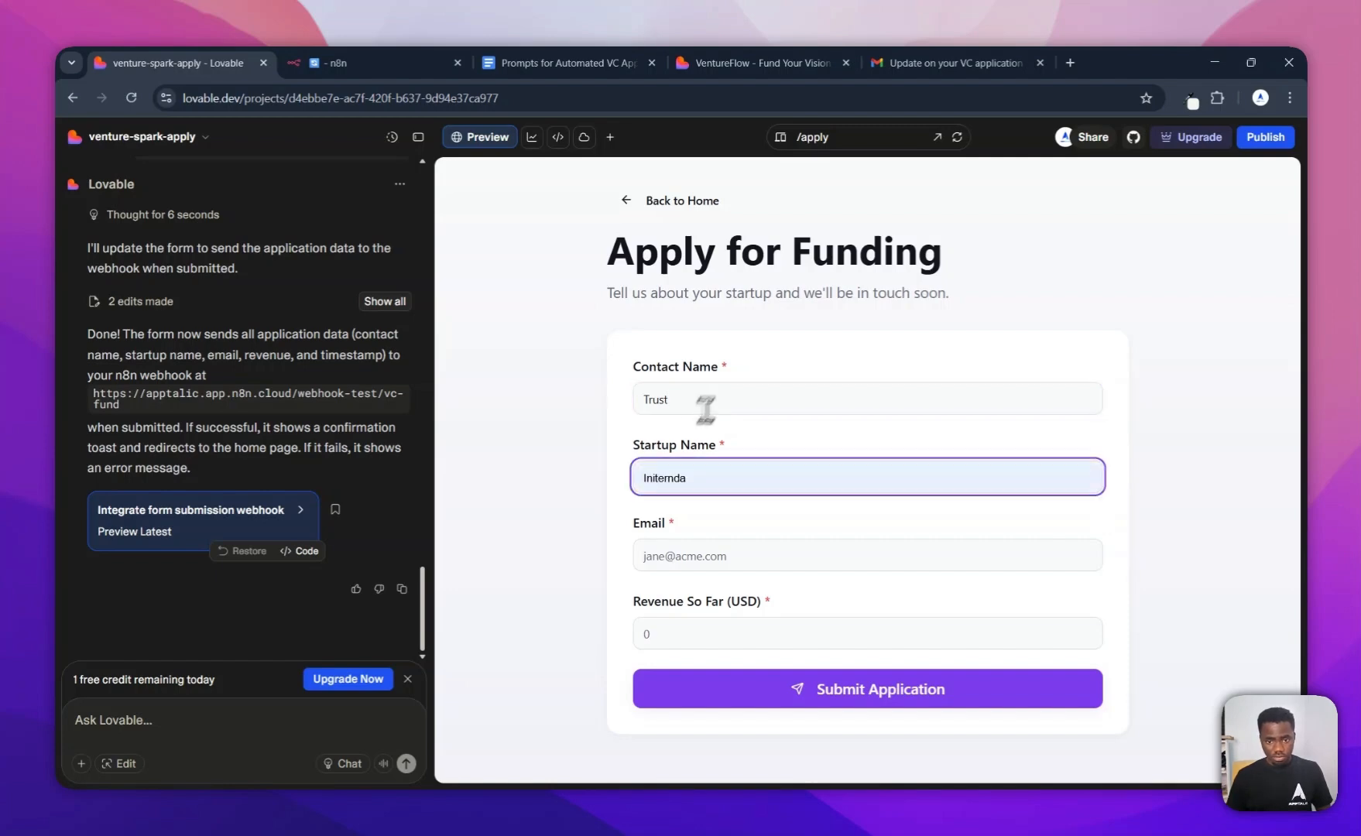
pyautogui.press('Tab')
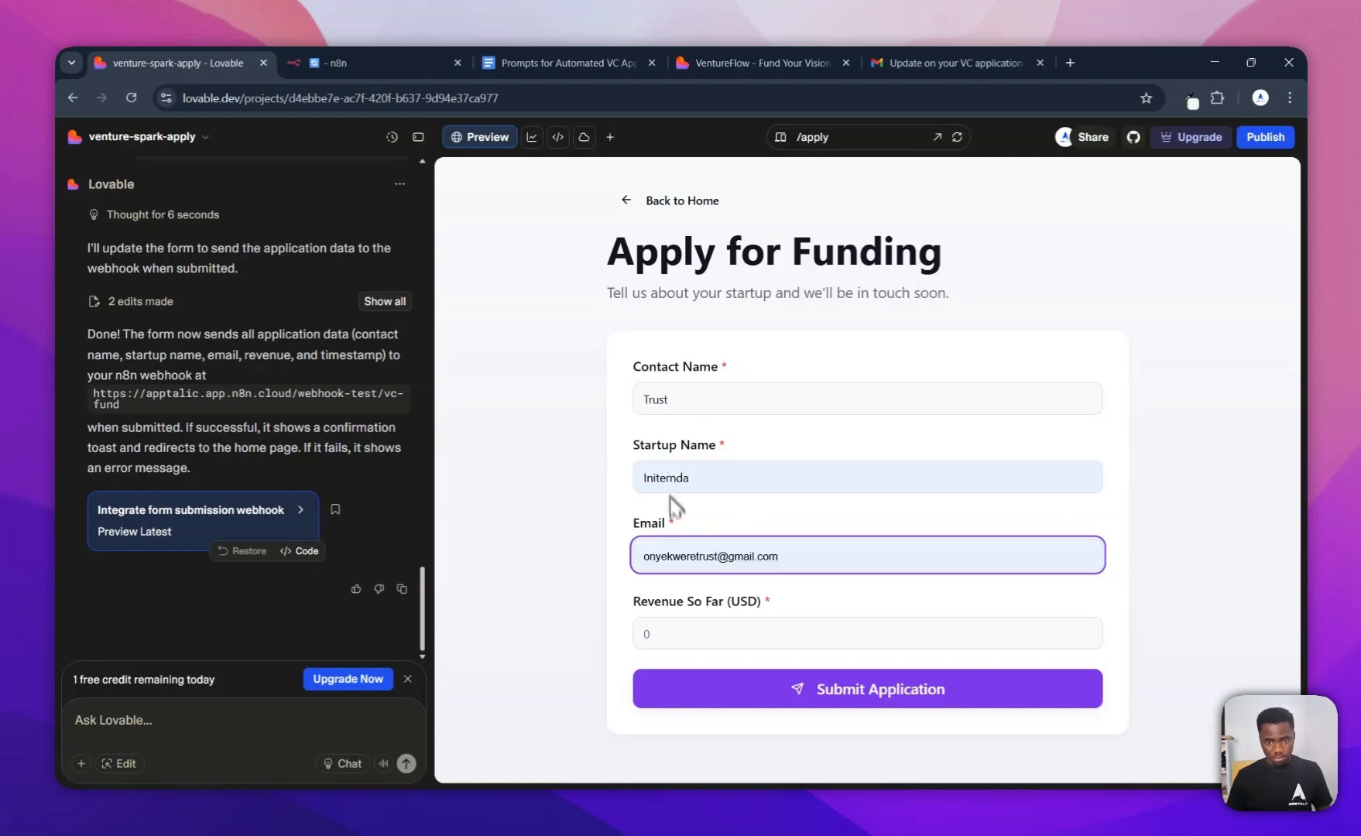
pyautogui.click(671, 496)
pyautogui.press('Tab')
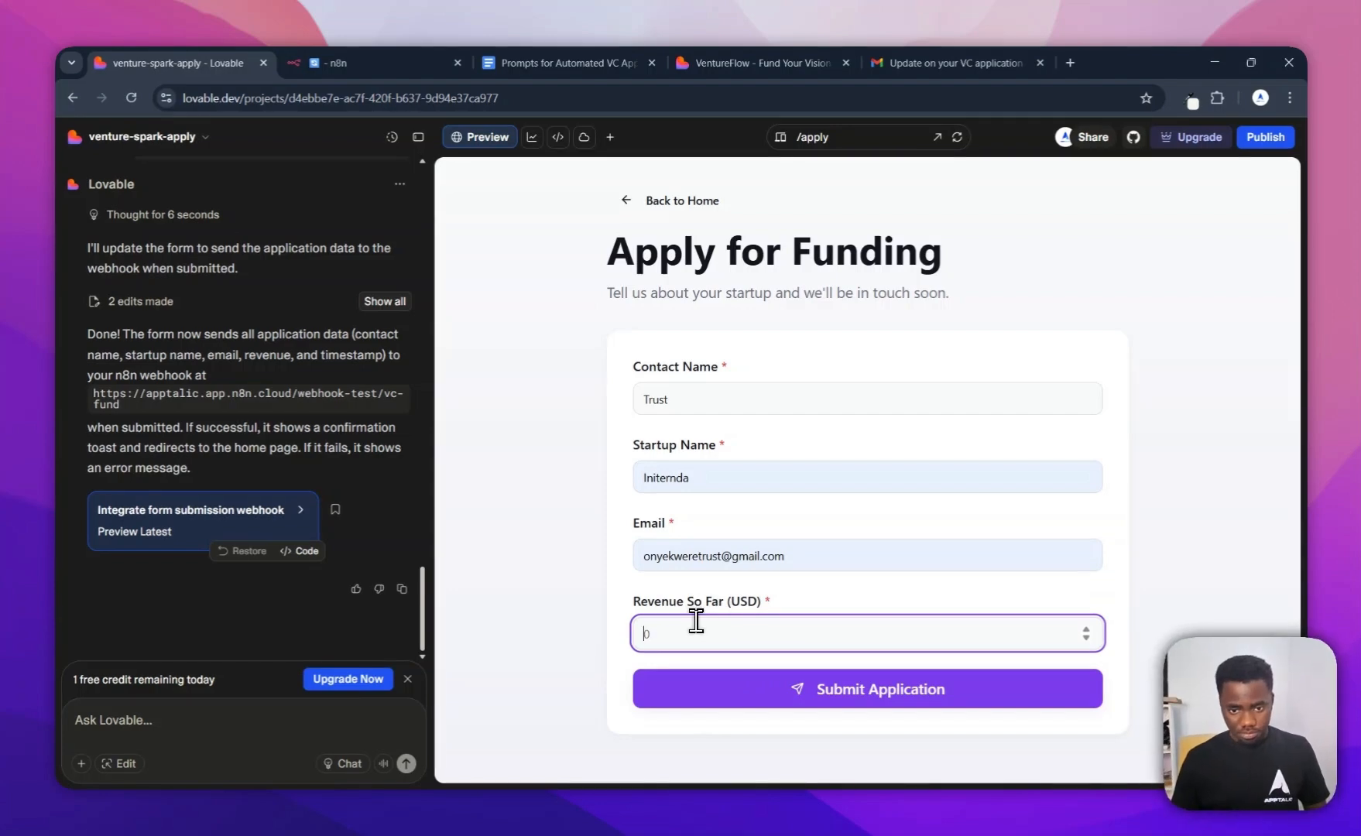
# Step: Set Revenue So Far (USD) to 300 and submit the application
pyautogui.write('300000')
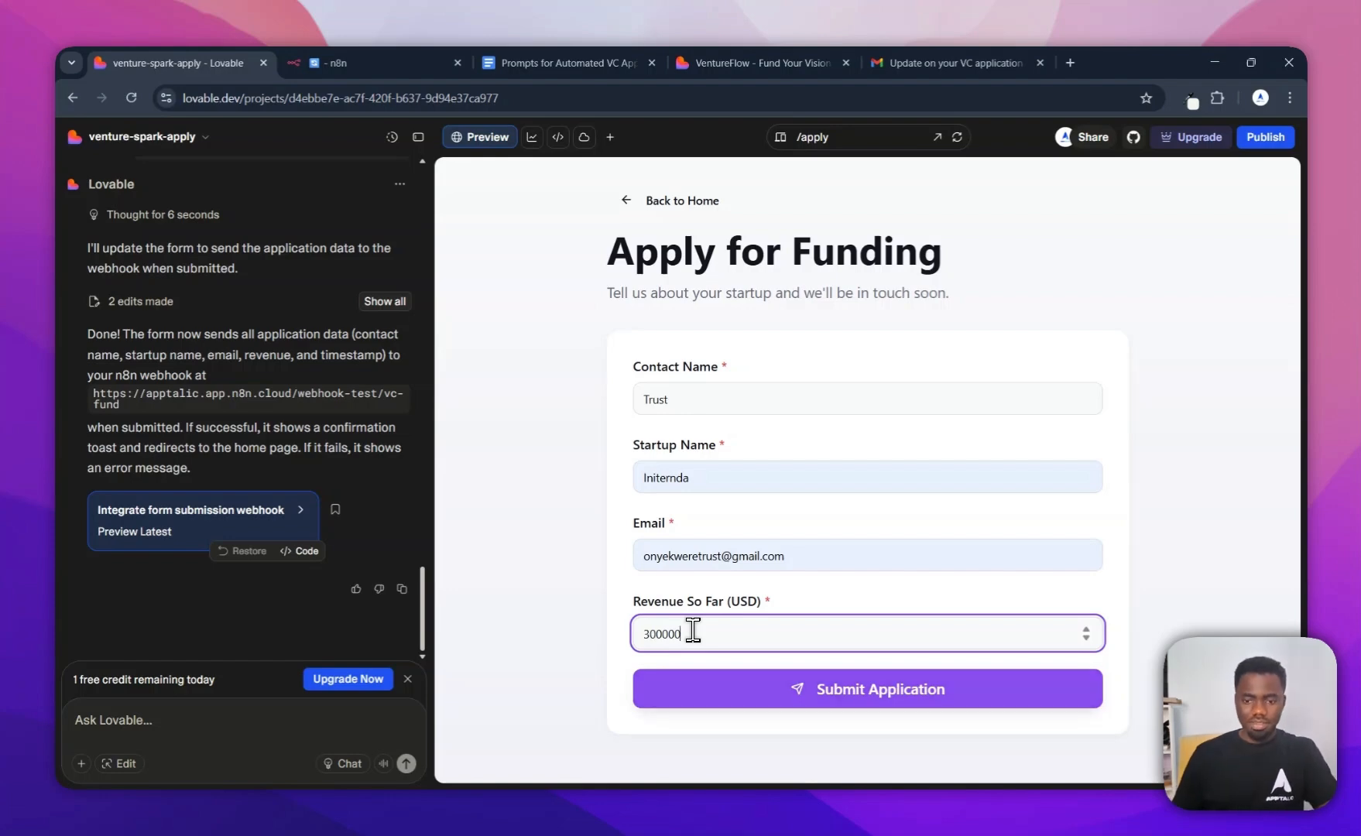
pyautogui.press('BackSpace')
pyautogui.press('BackSpace')
pyautogui.press('BackSpace')
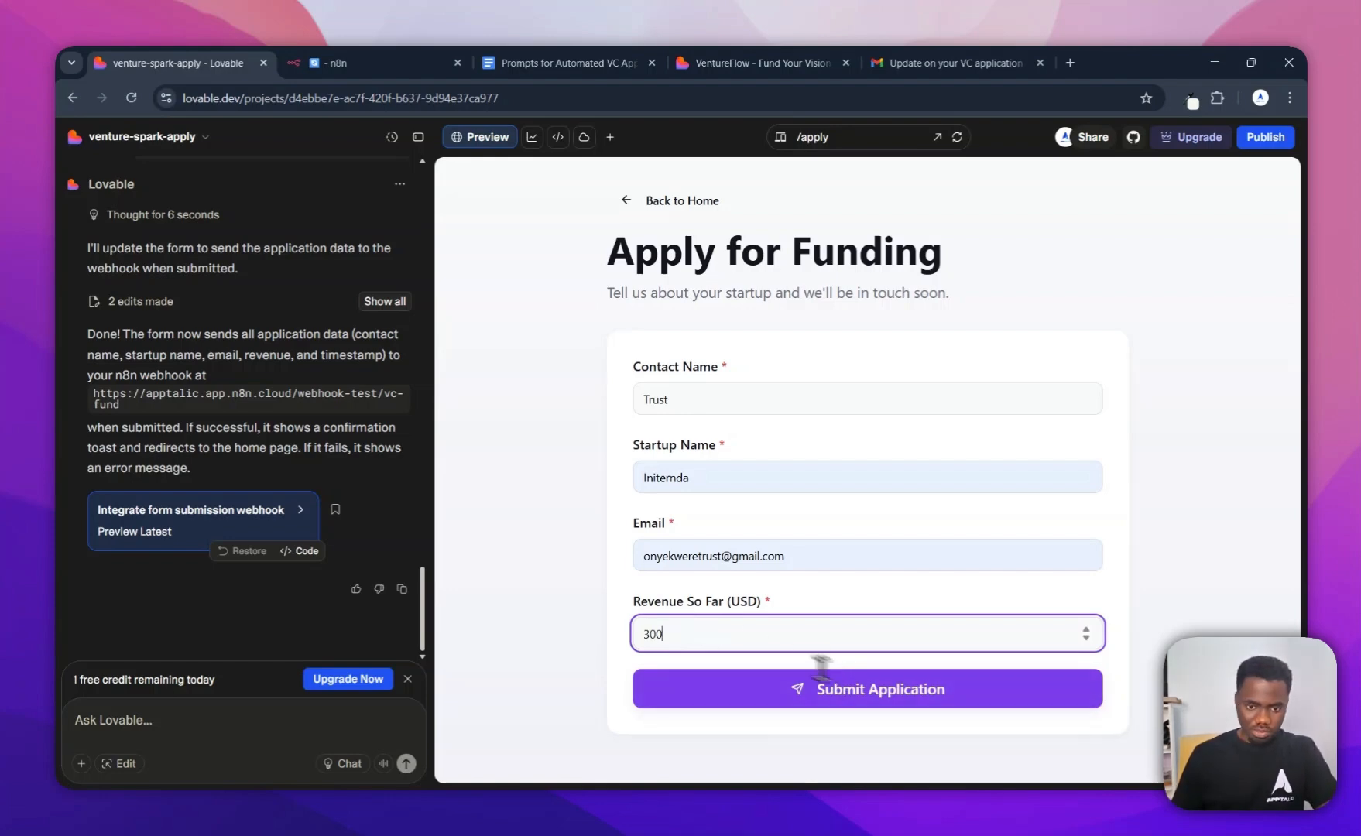
pyautogui.press('Return')
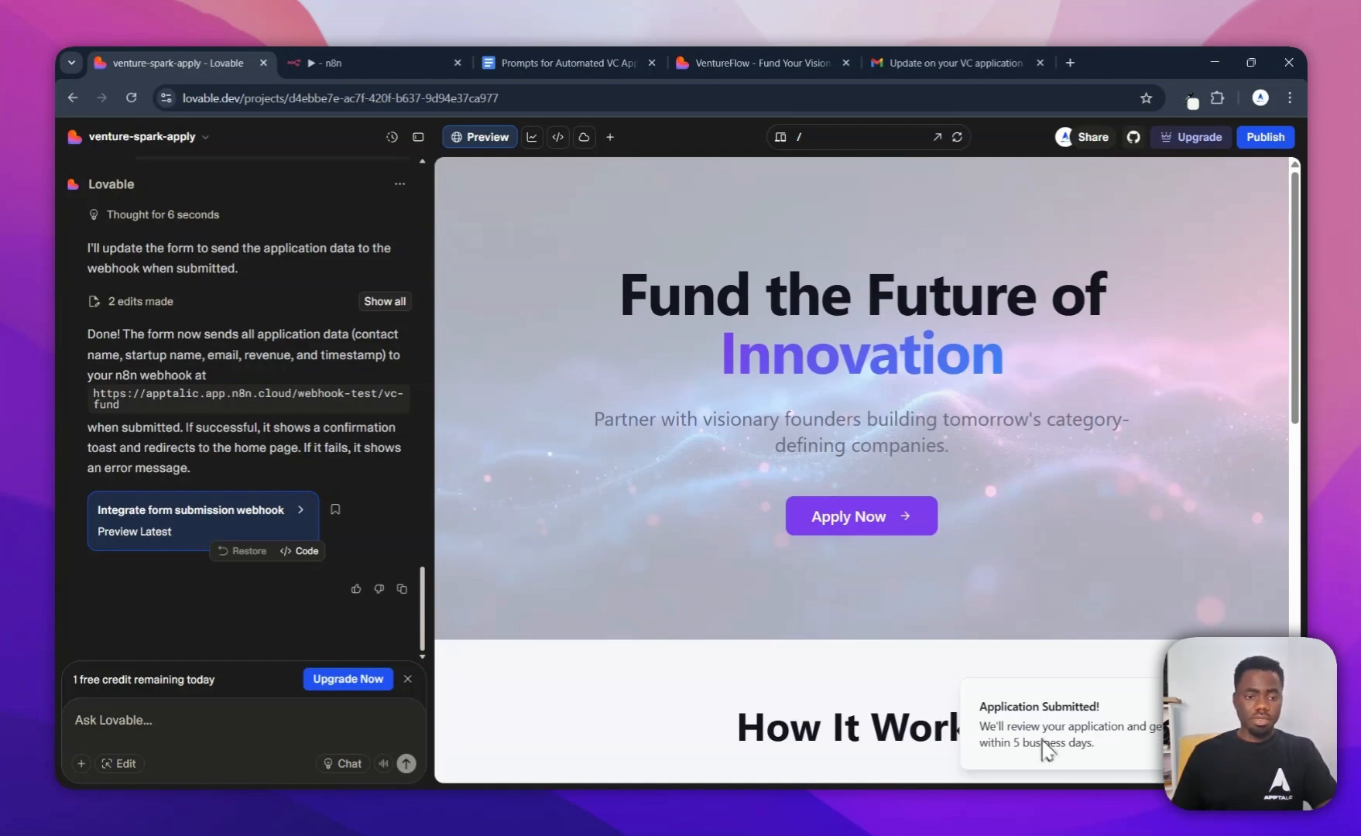
# Step: Switch to n8n and view the Webhook node's output as a table to examine the received body fields
pyautogui.click(373, 63)
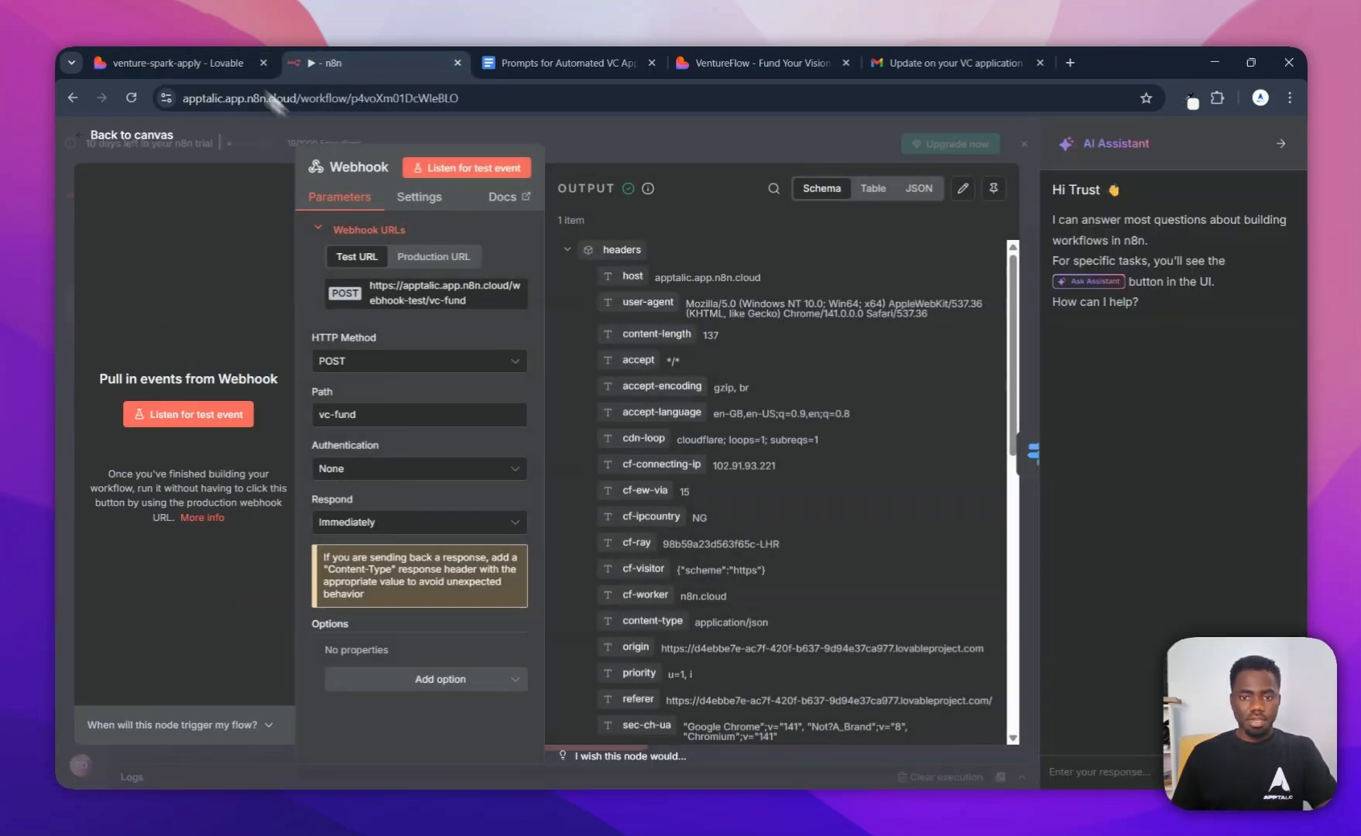
pyautogui.click(873, 188)
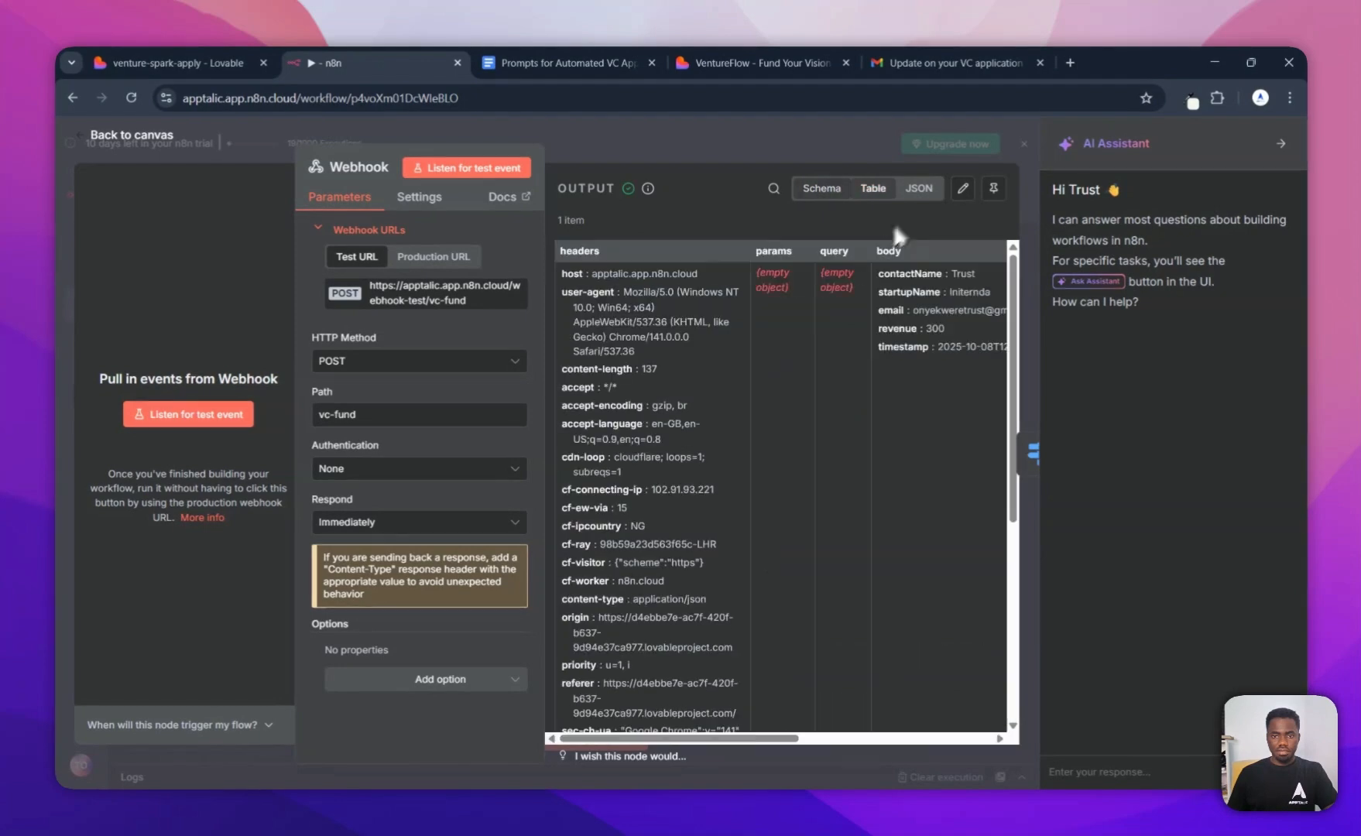
pyautogui.hscroll(3, 794, 293)
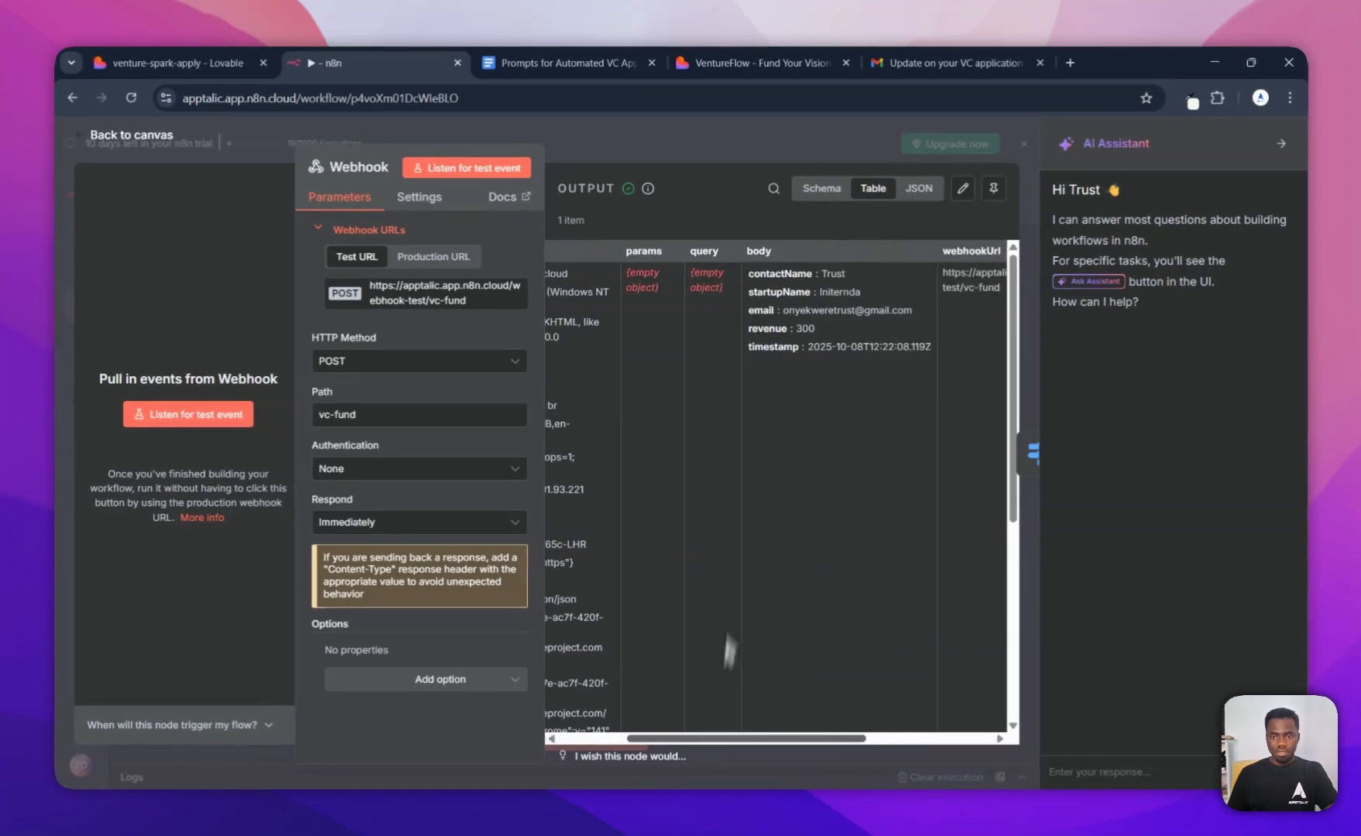